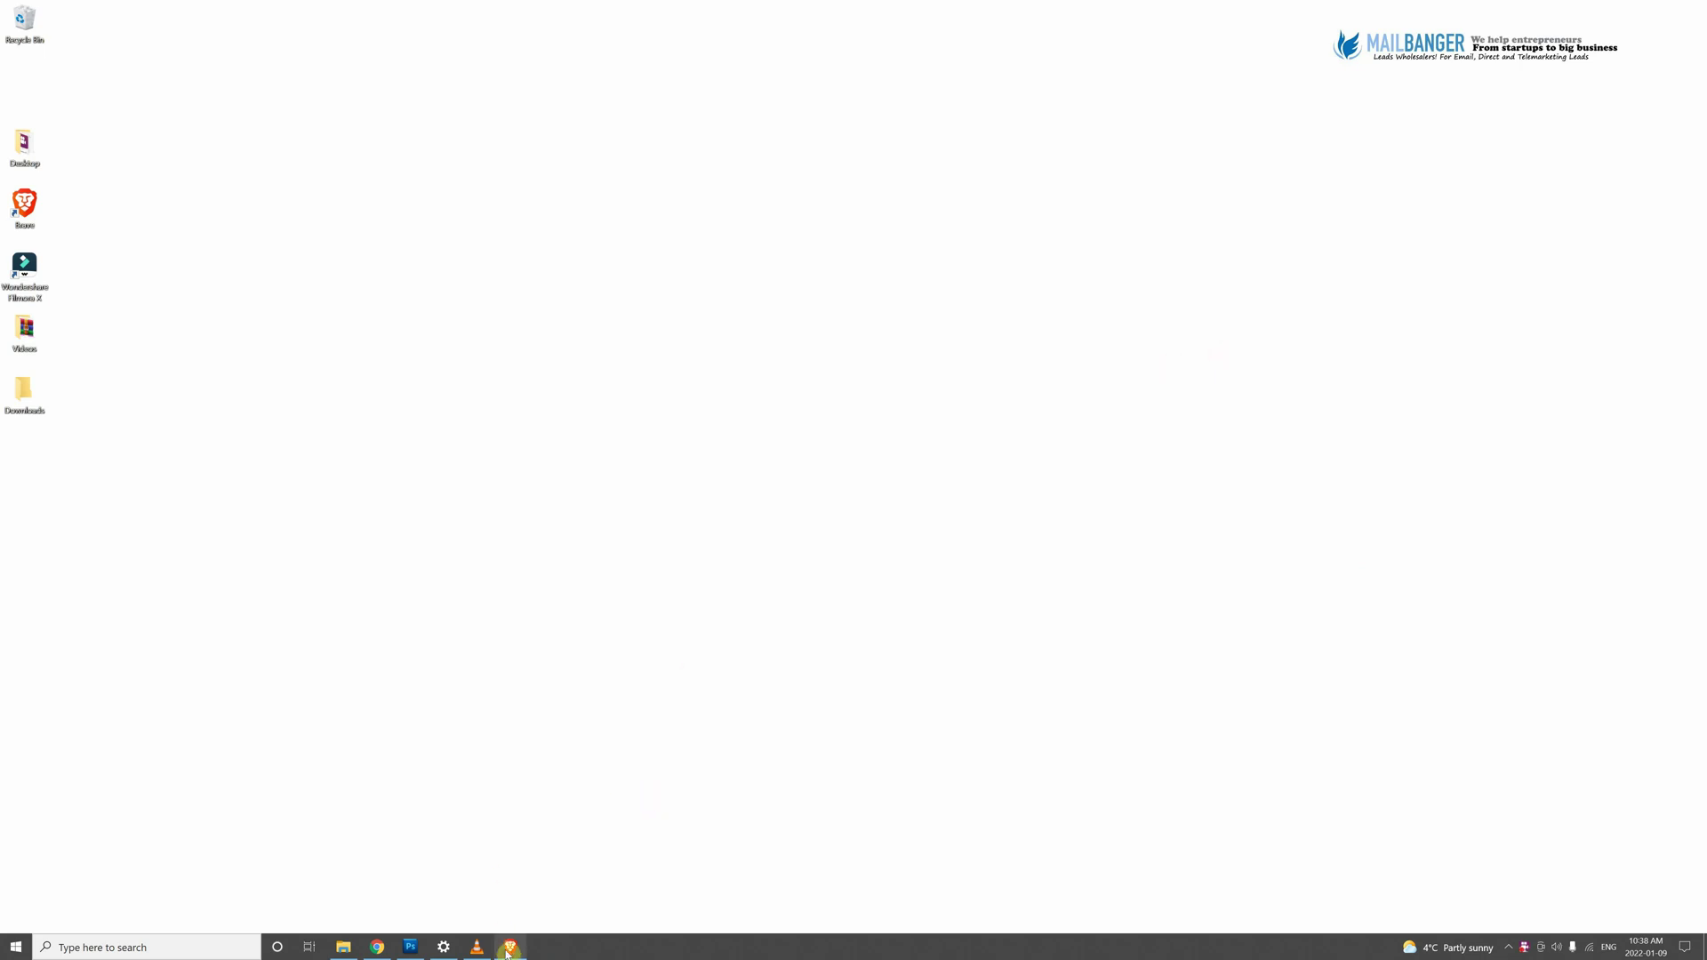
Restore the Brave browser showing the MailBanger page and switch to the Gmail inbox tab.
click(509, 946)
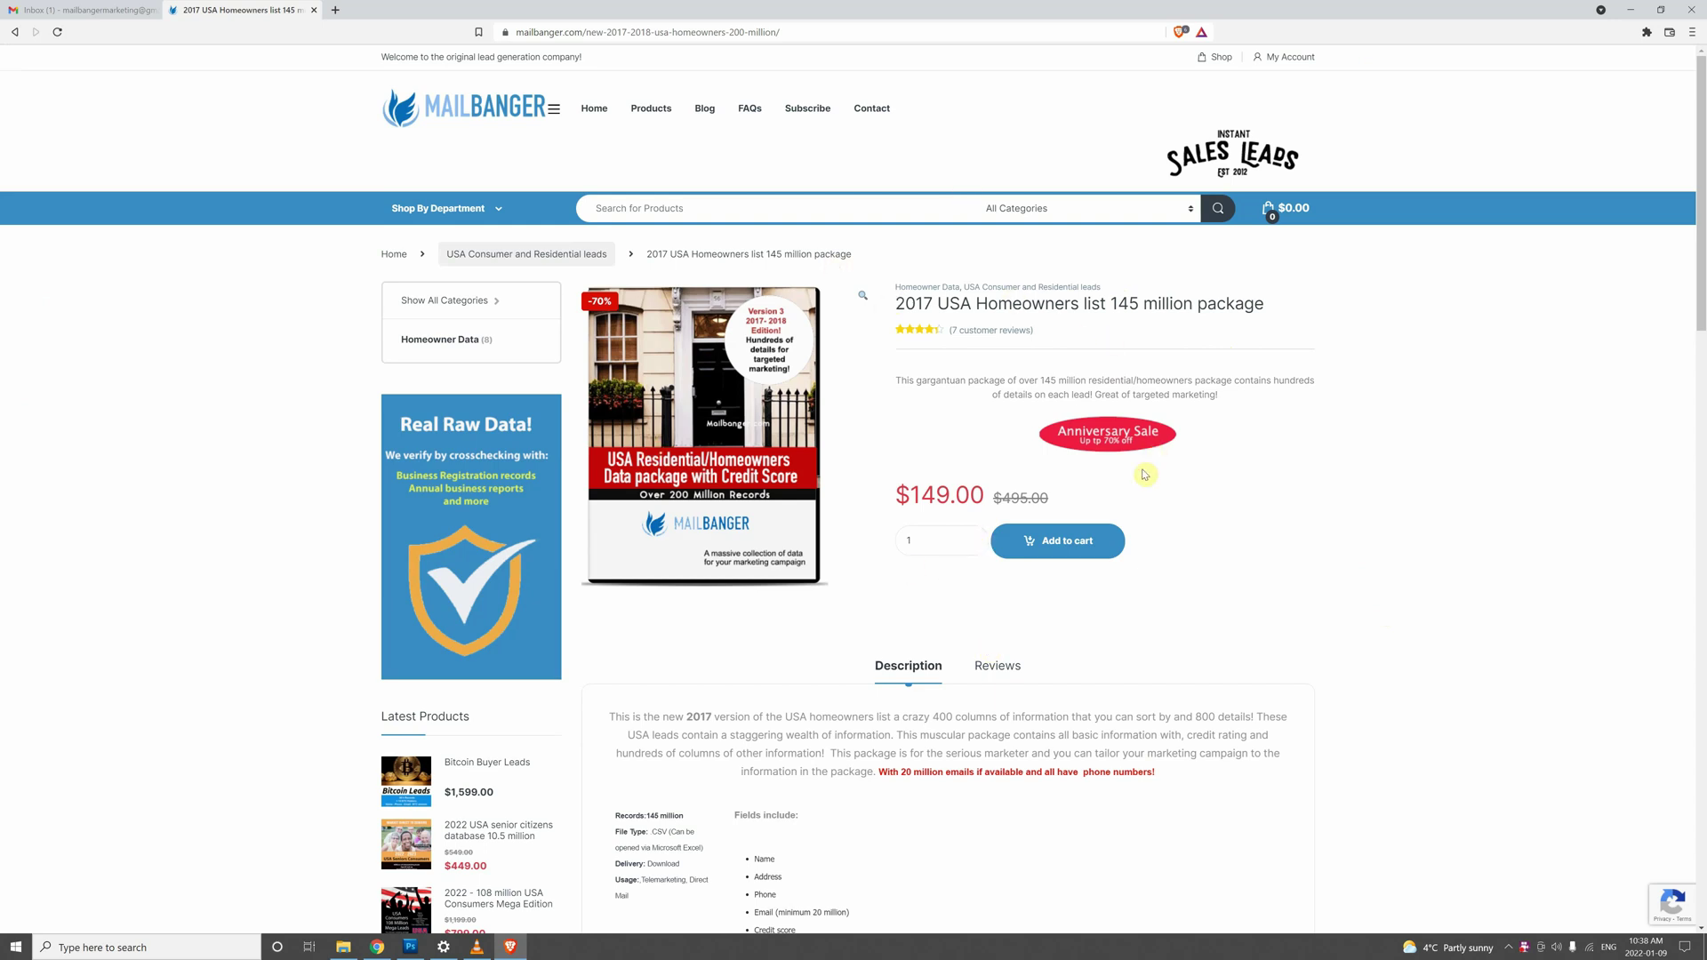
click(1629, 17)
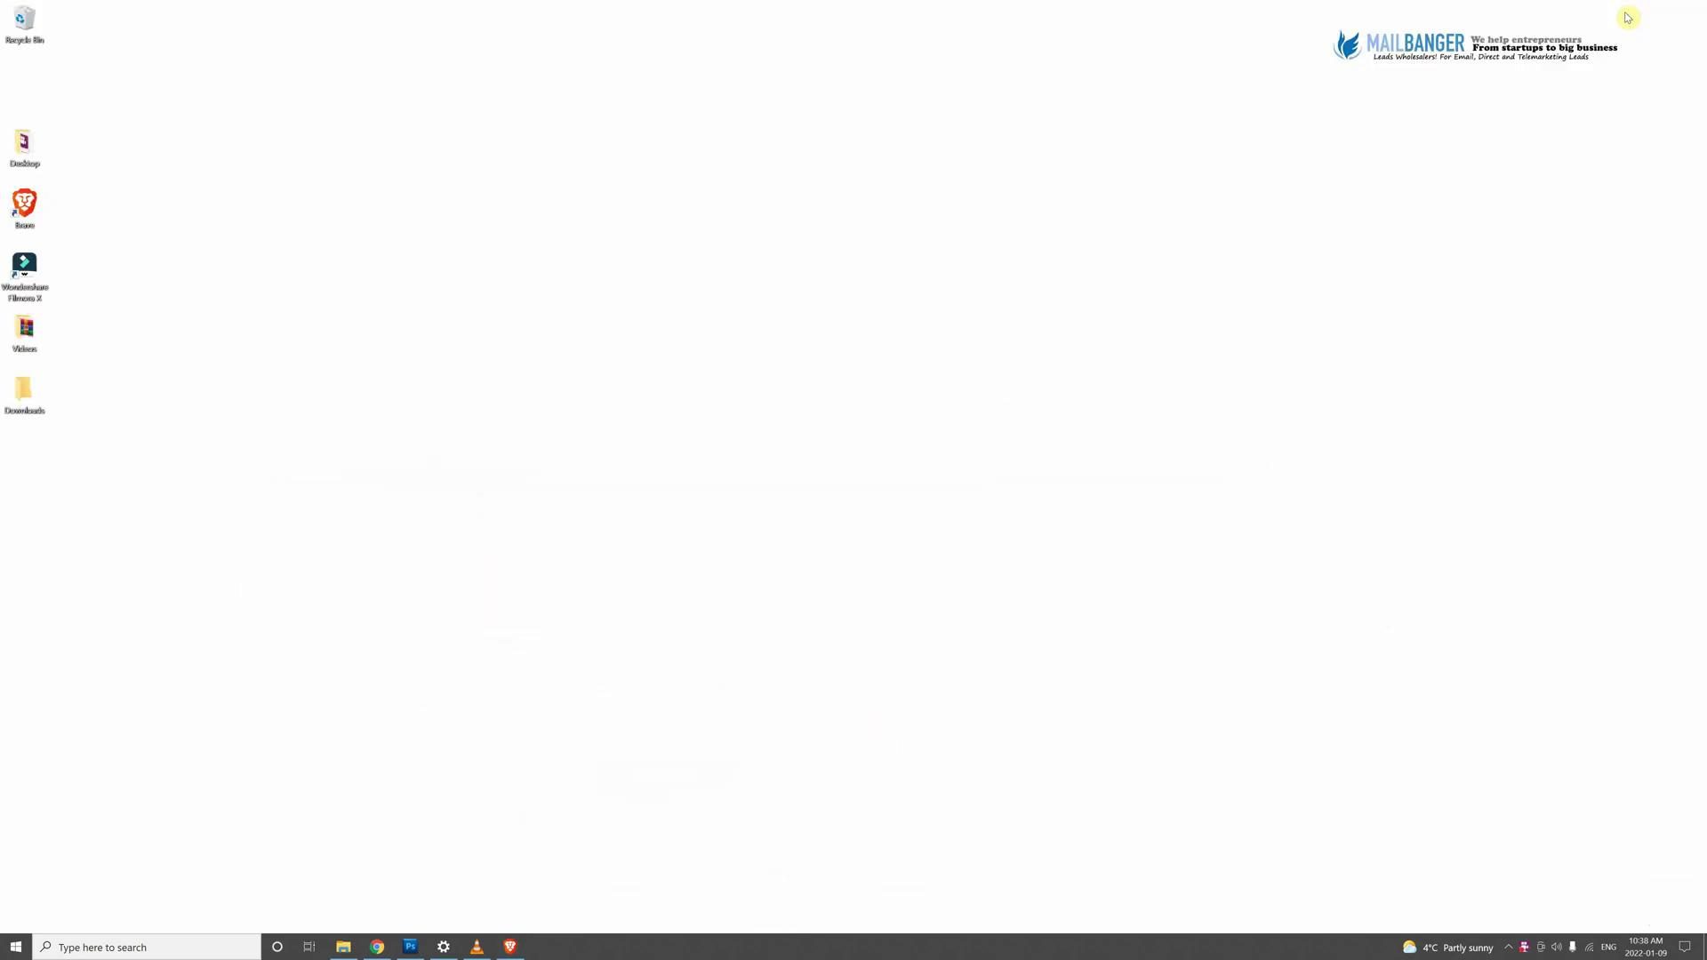
mouse_move(376, 954)
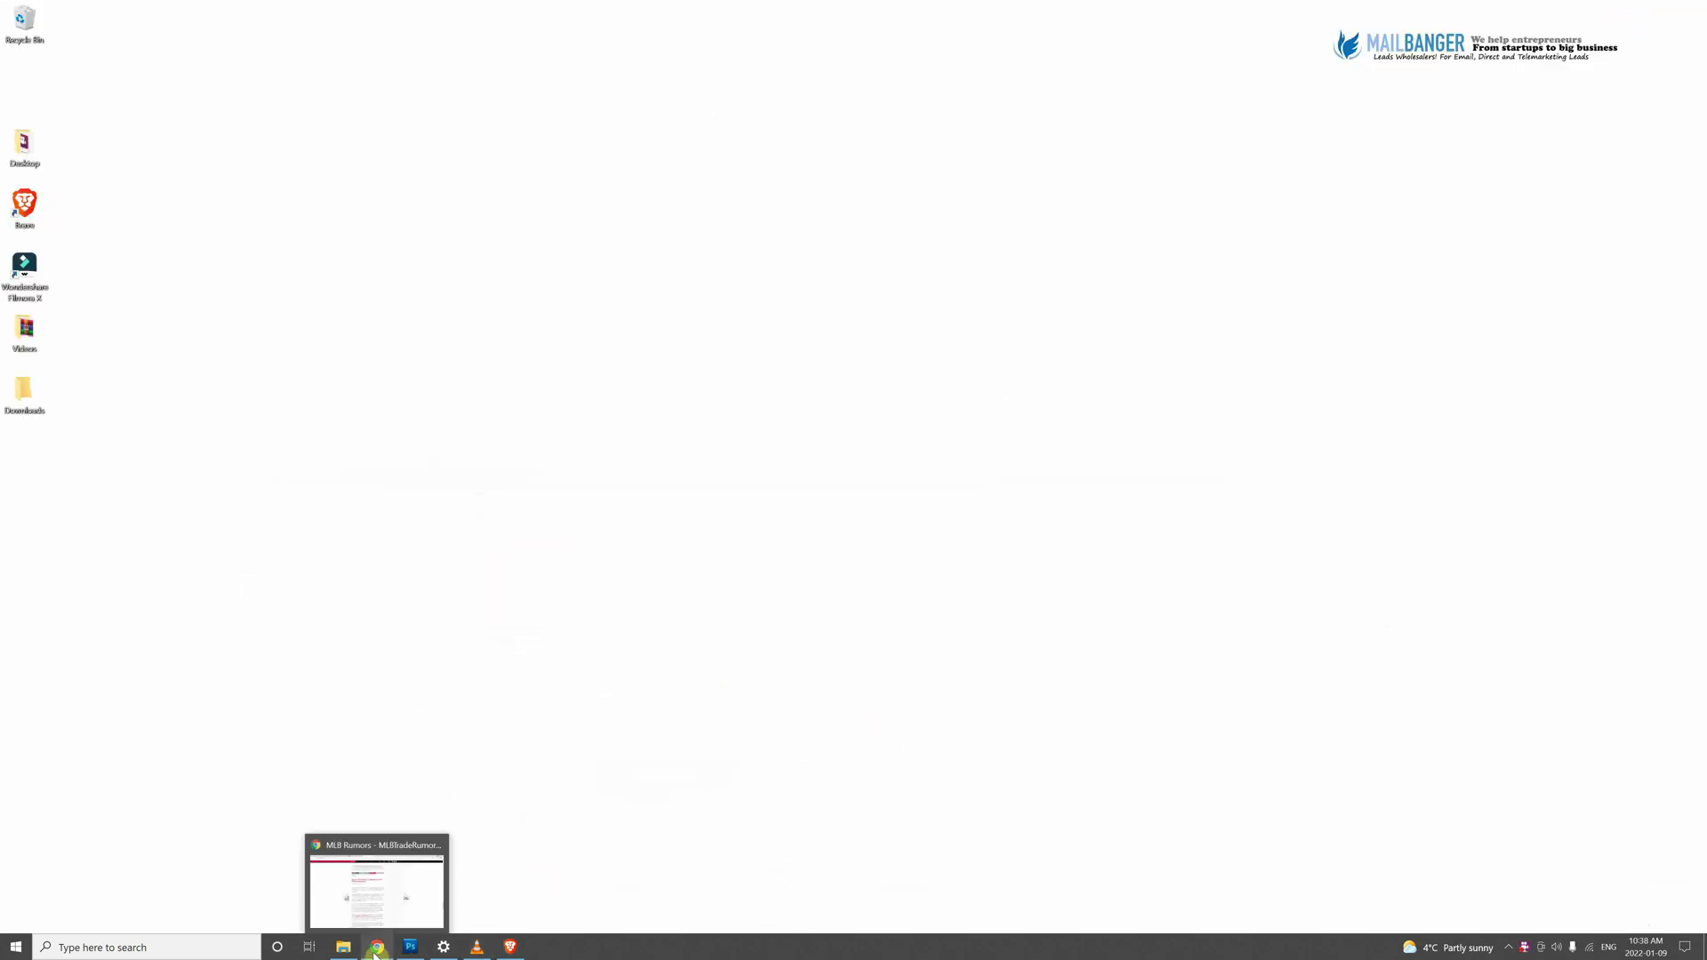
click(510, 947)
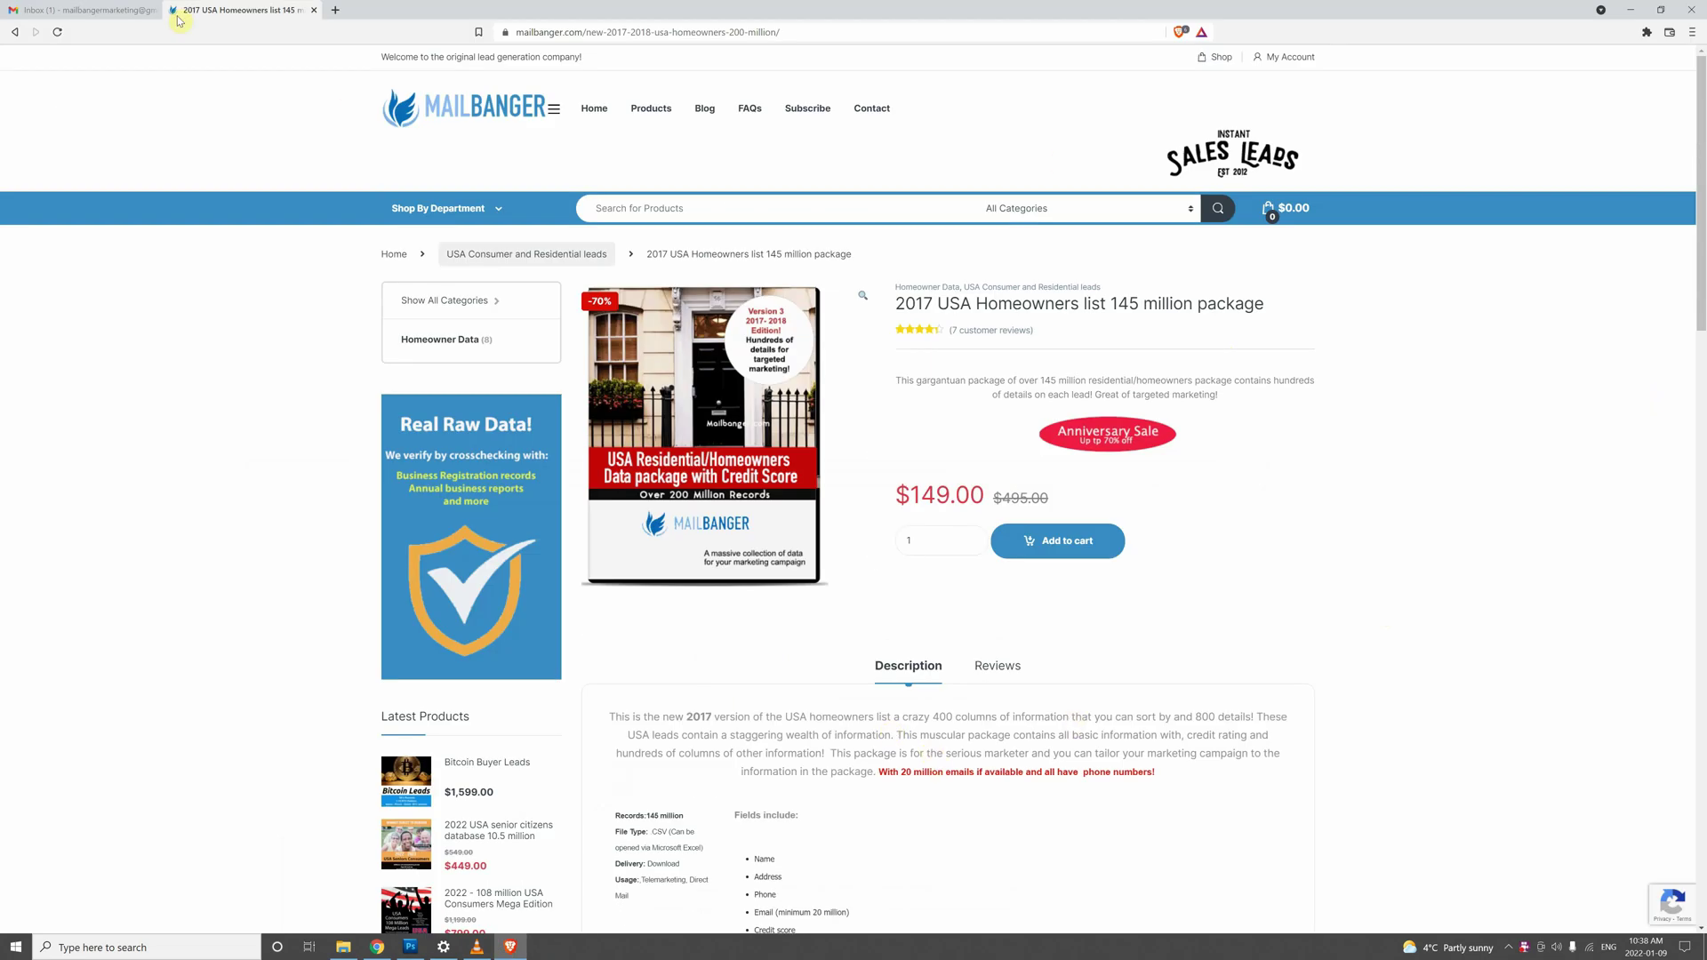
click(69, 7)
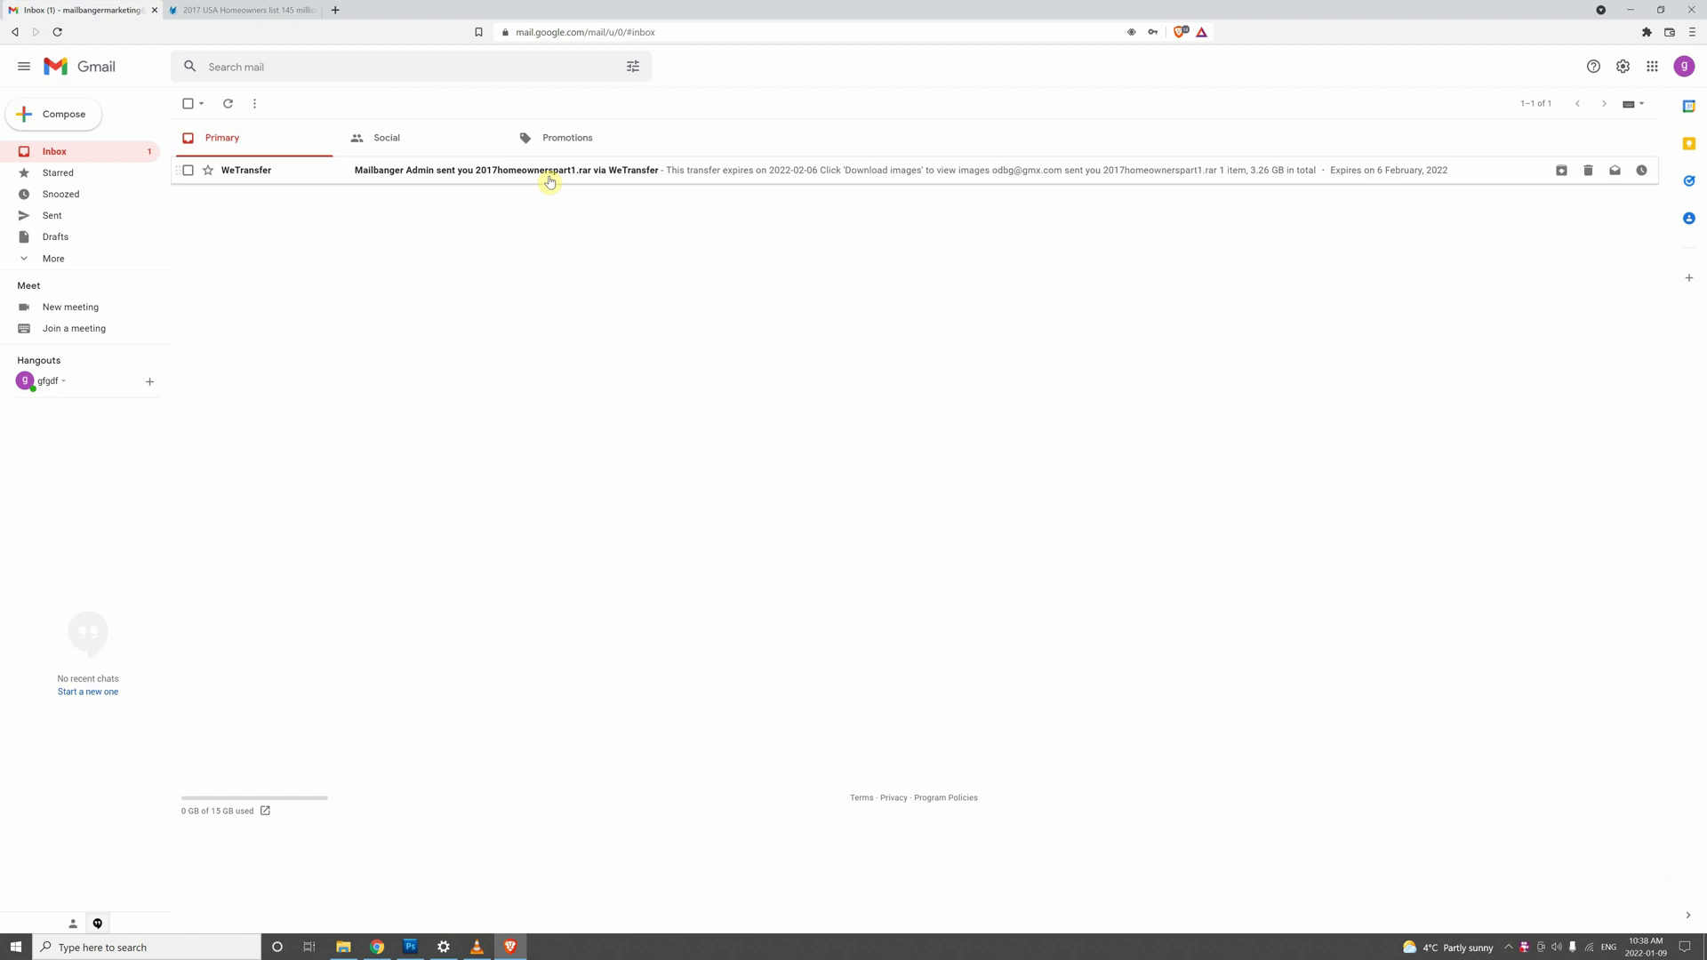
Open the WeTransfer email offering 2017homeownerspart1.rar, scroll to its link, and minimize the browser.
drag(549, 181, 503, 191)
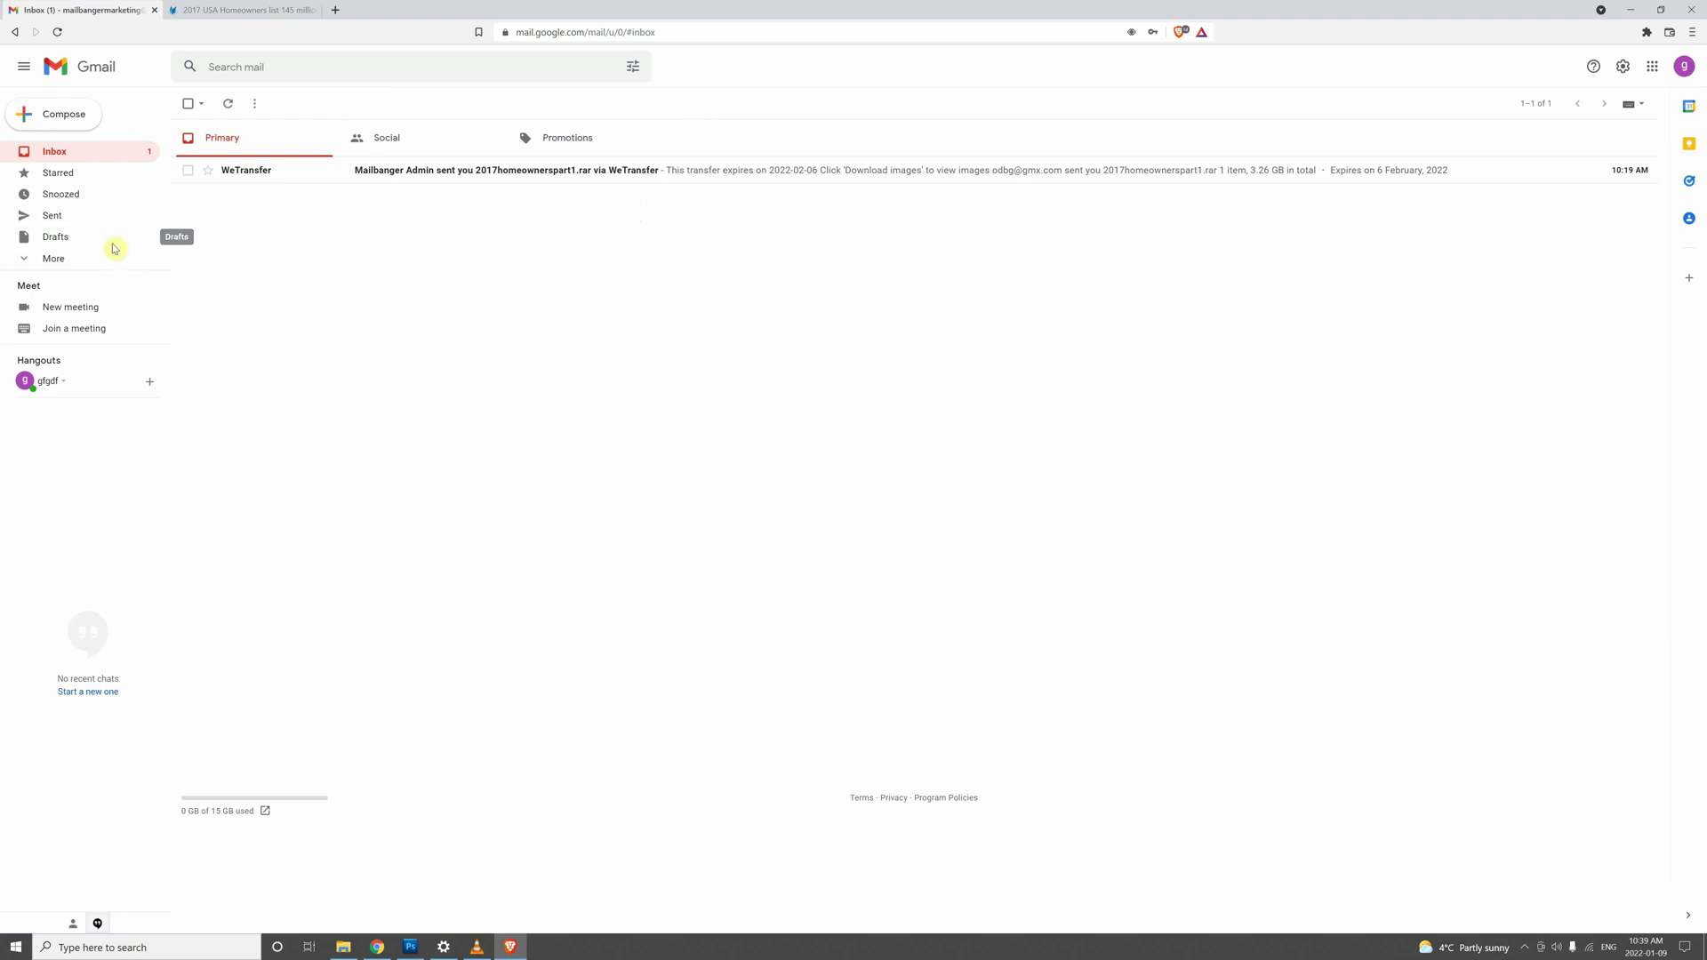
click(566, 175)
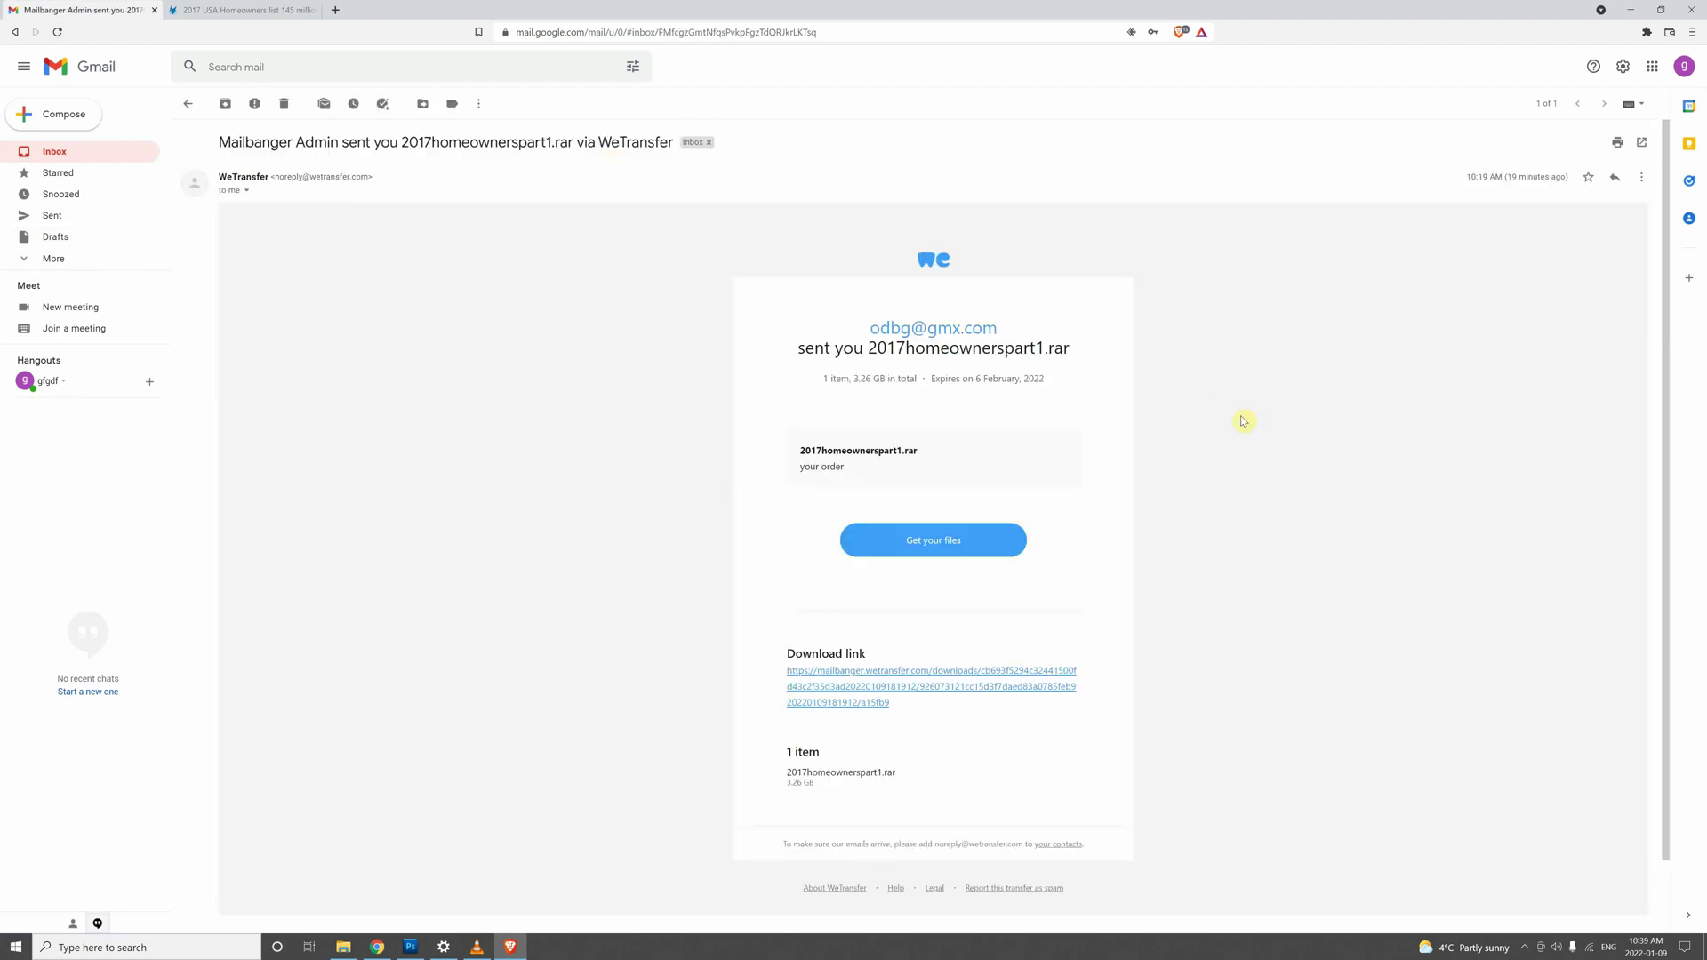
scroll(1264, 449, down, 1)
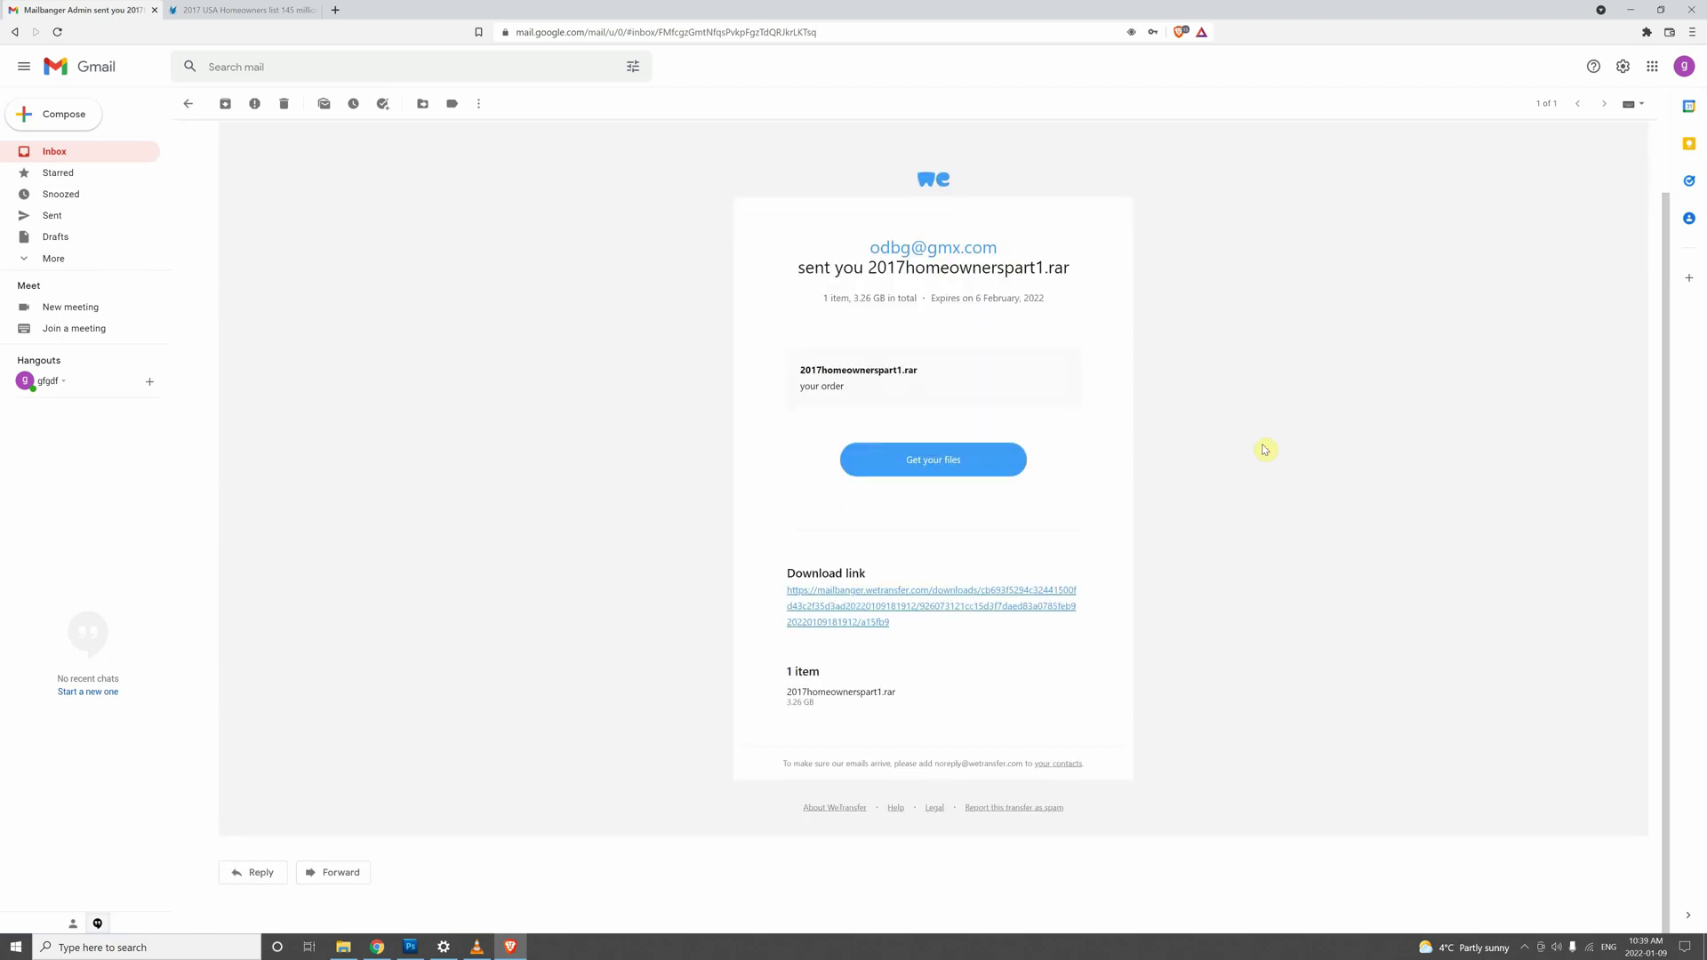
click(1634, 11)
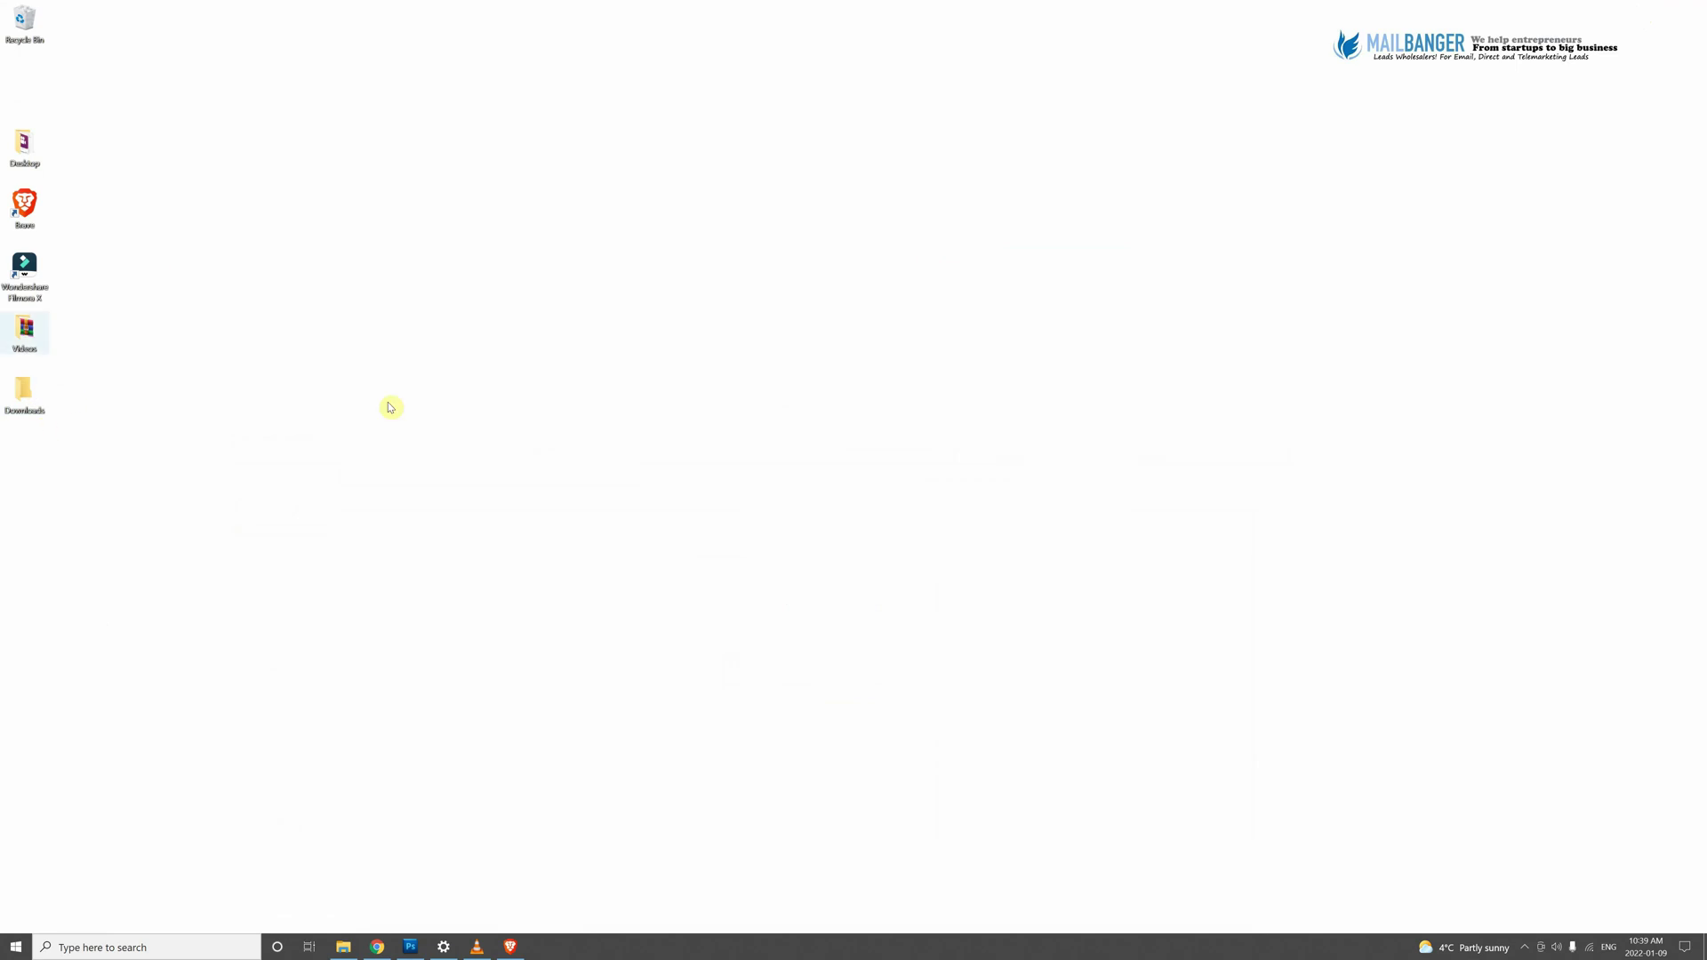
Open the Downloads folder and launch the 2017homeownerspart1.rar archive in WinRAR.
double_click(24, 390)
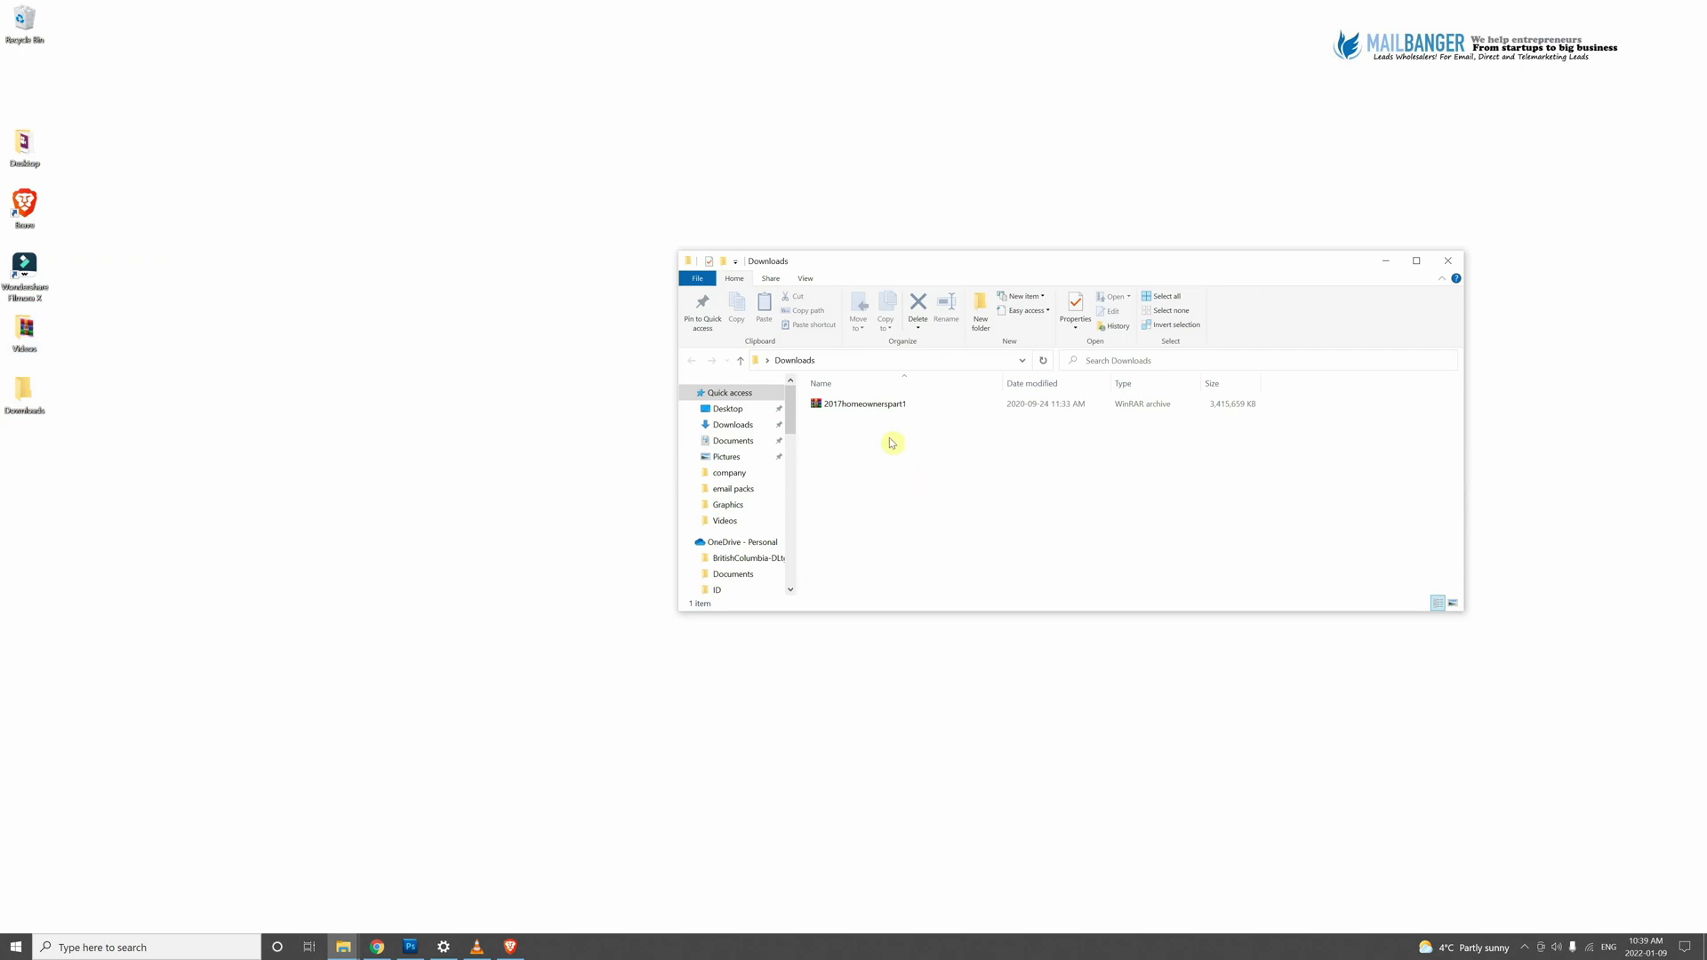
click(831, 401)
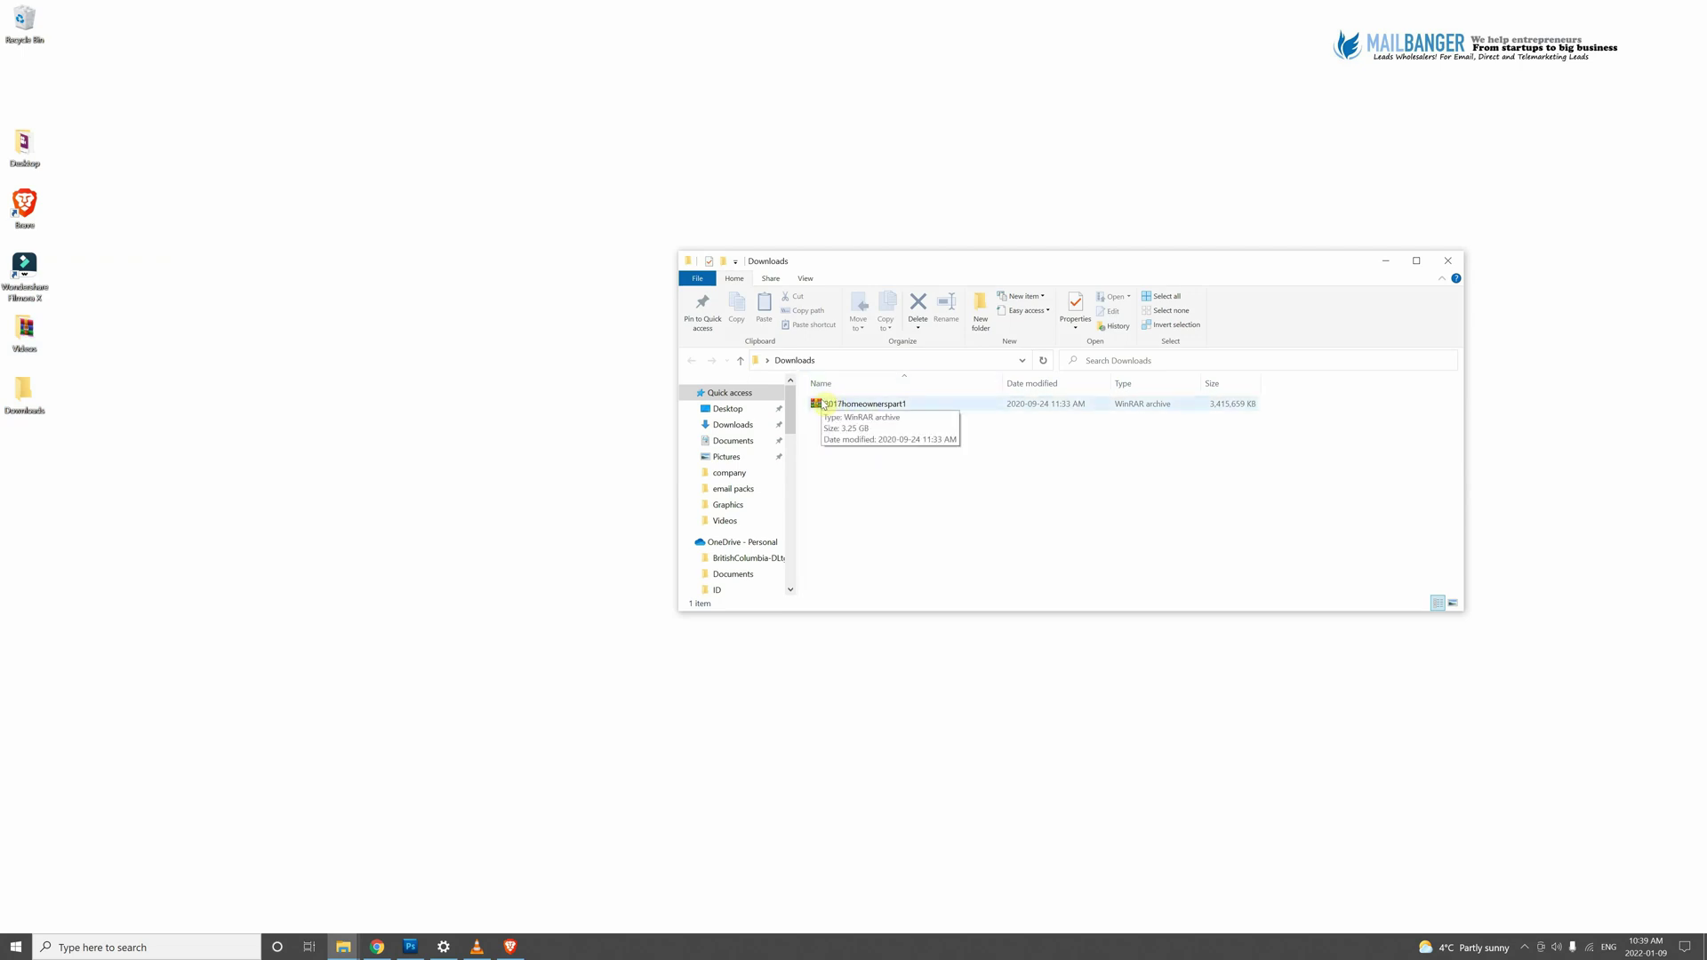
click(822, 406)
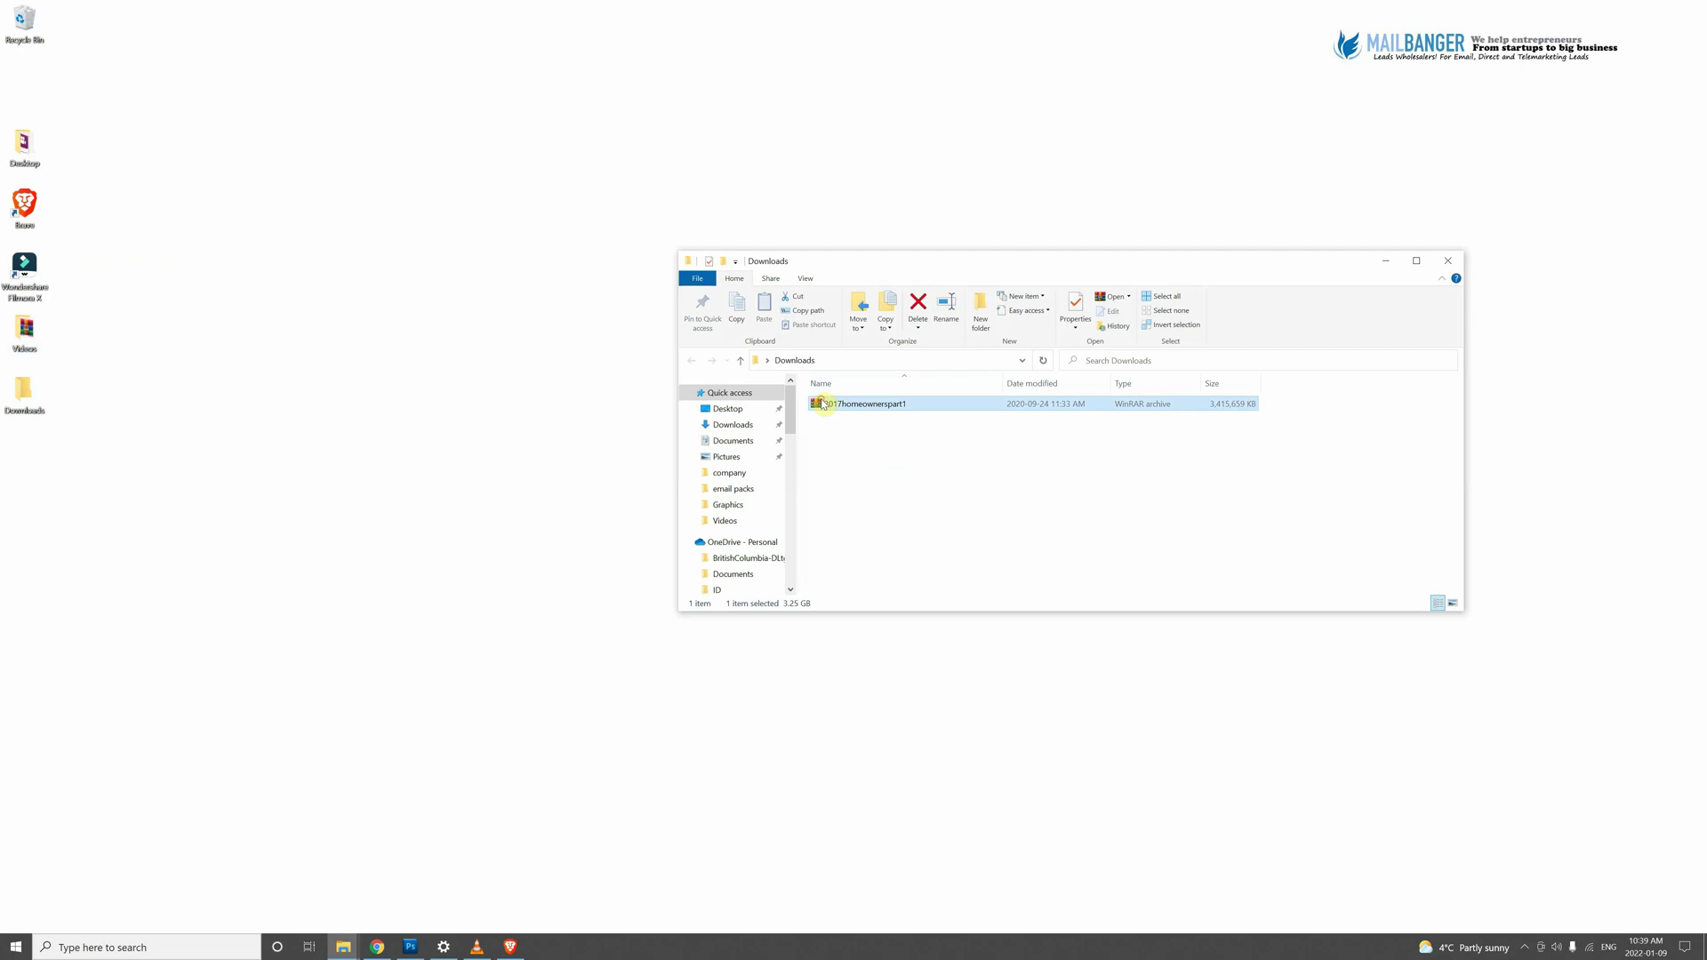
double_click(874, 411)
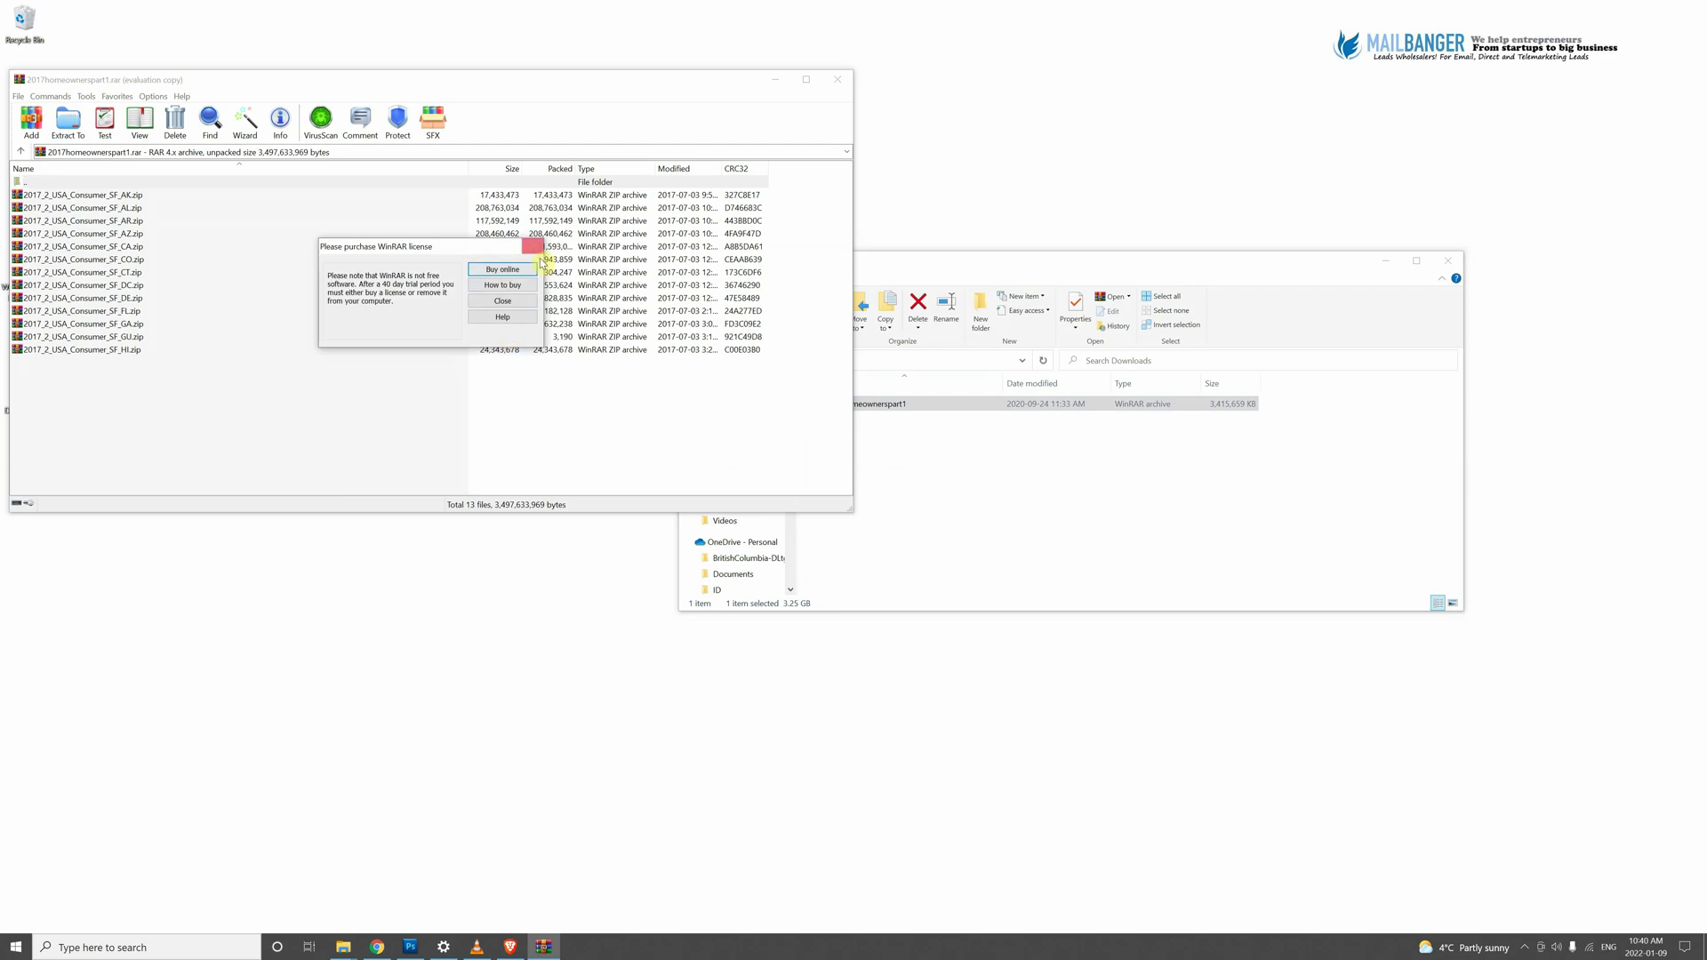
Dismiss the licence reminder, extract 2017_2_USA_Consumer_SF_AK.zip into Downloads, and close the archive.
click(533, 247)
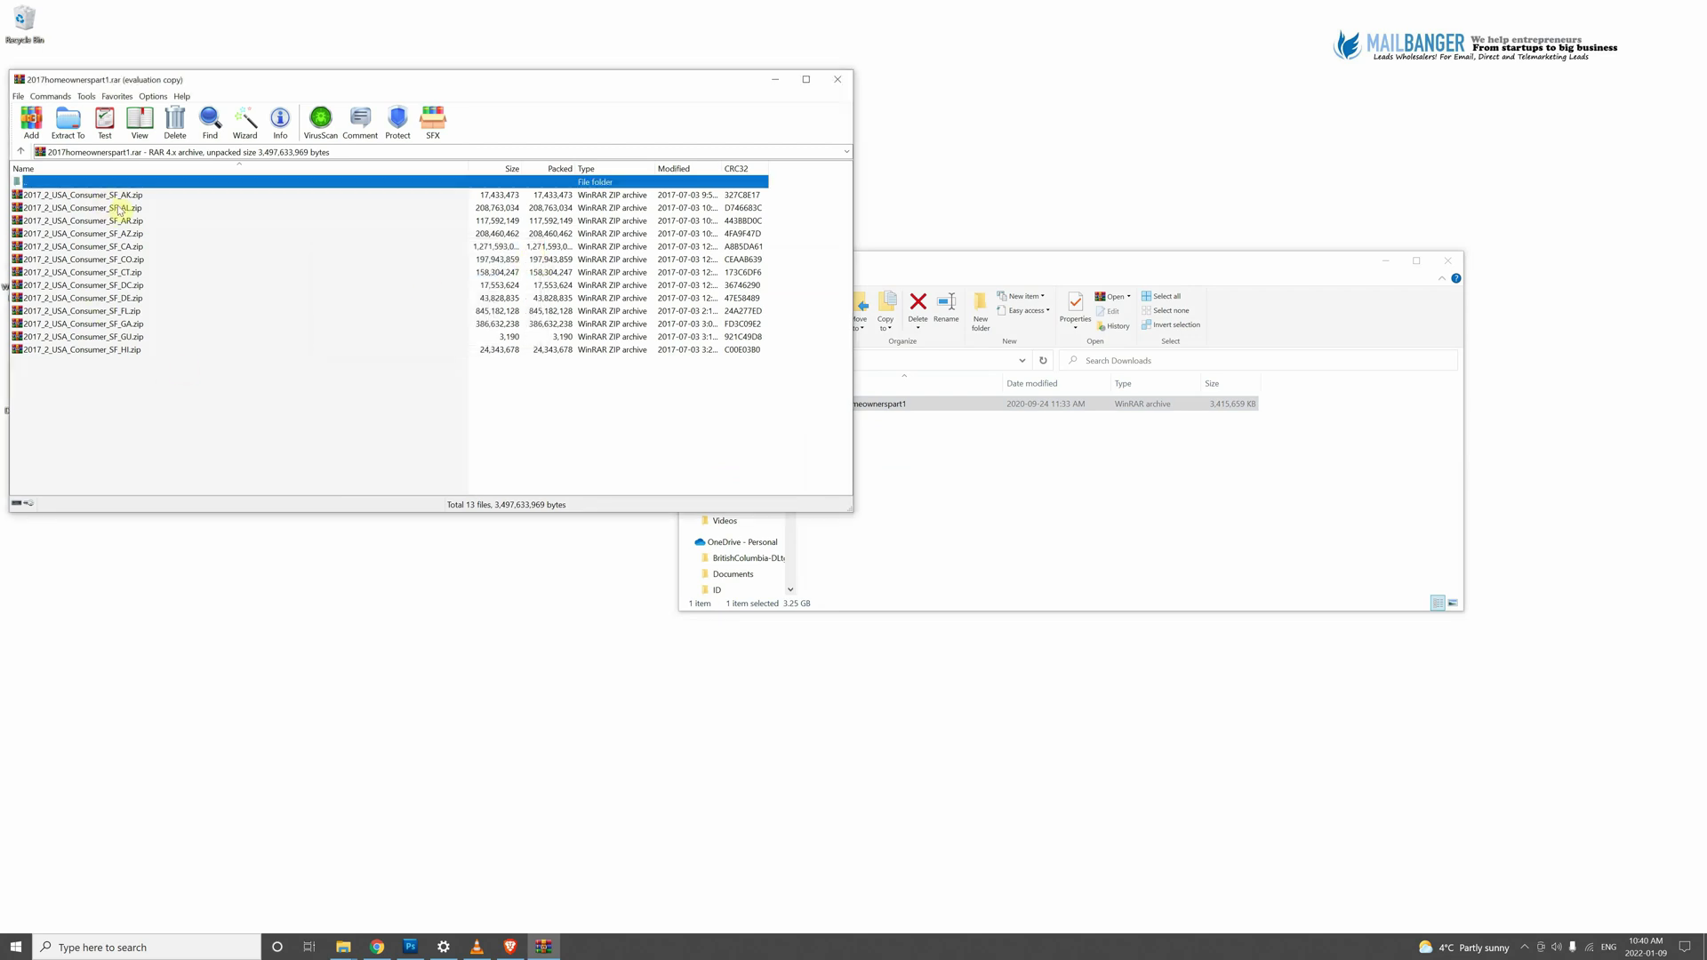
drag(111, 198, 1037, 498)
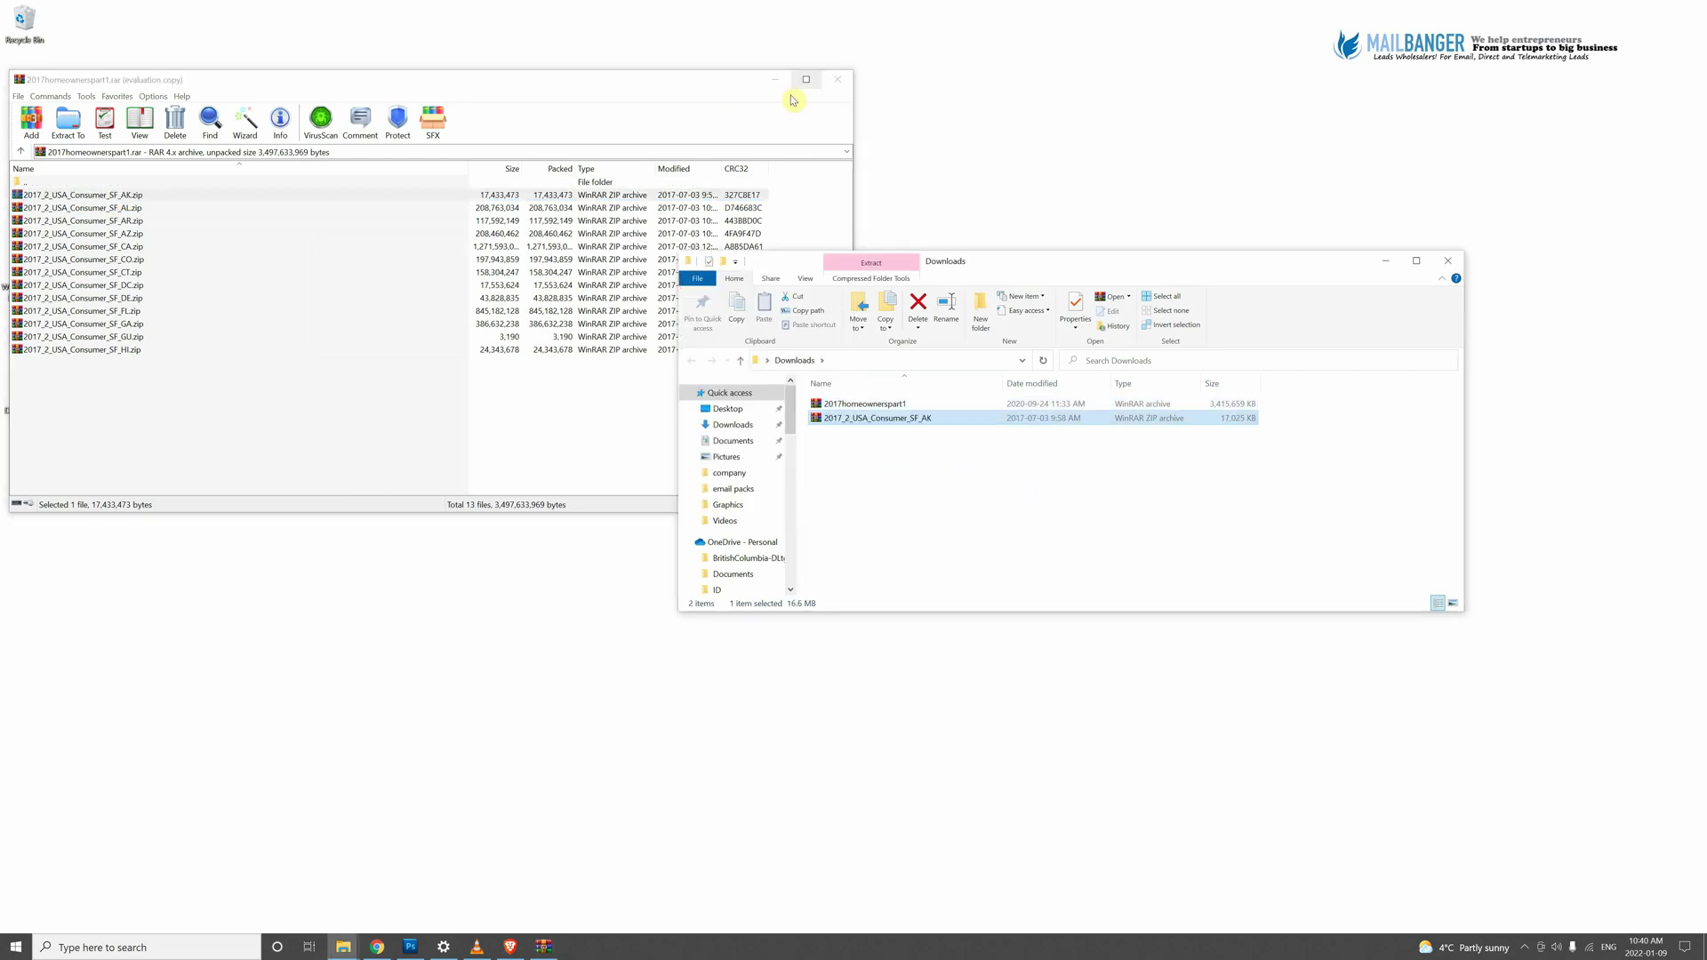
click(837, 79)
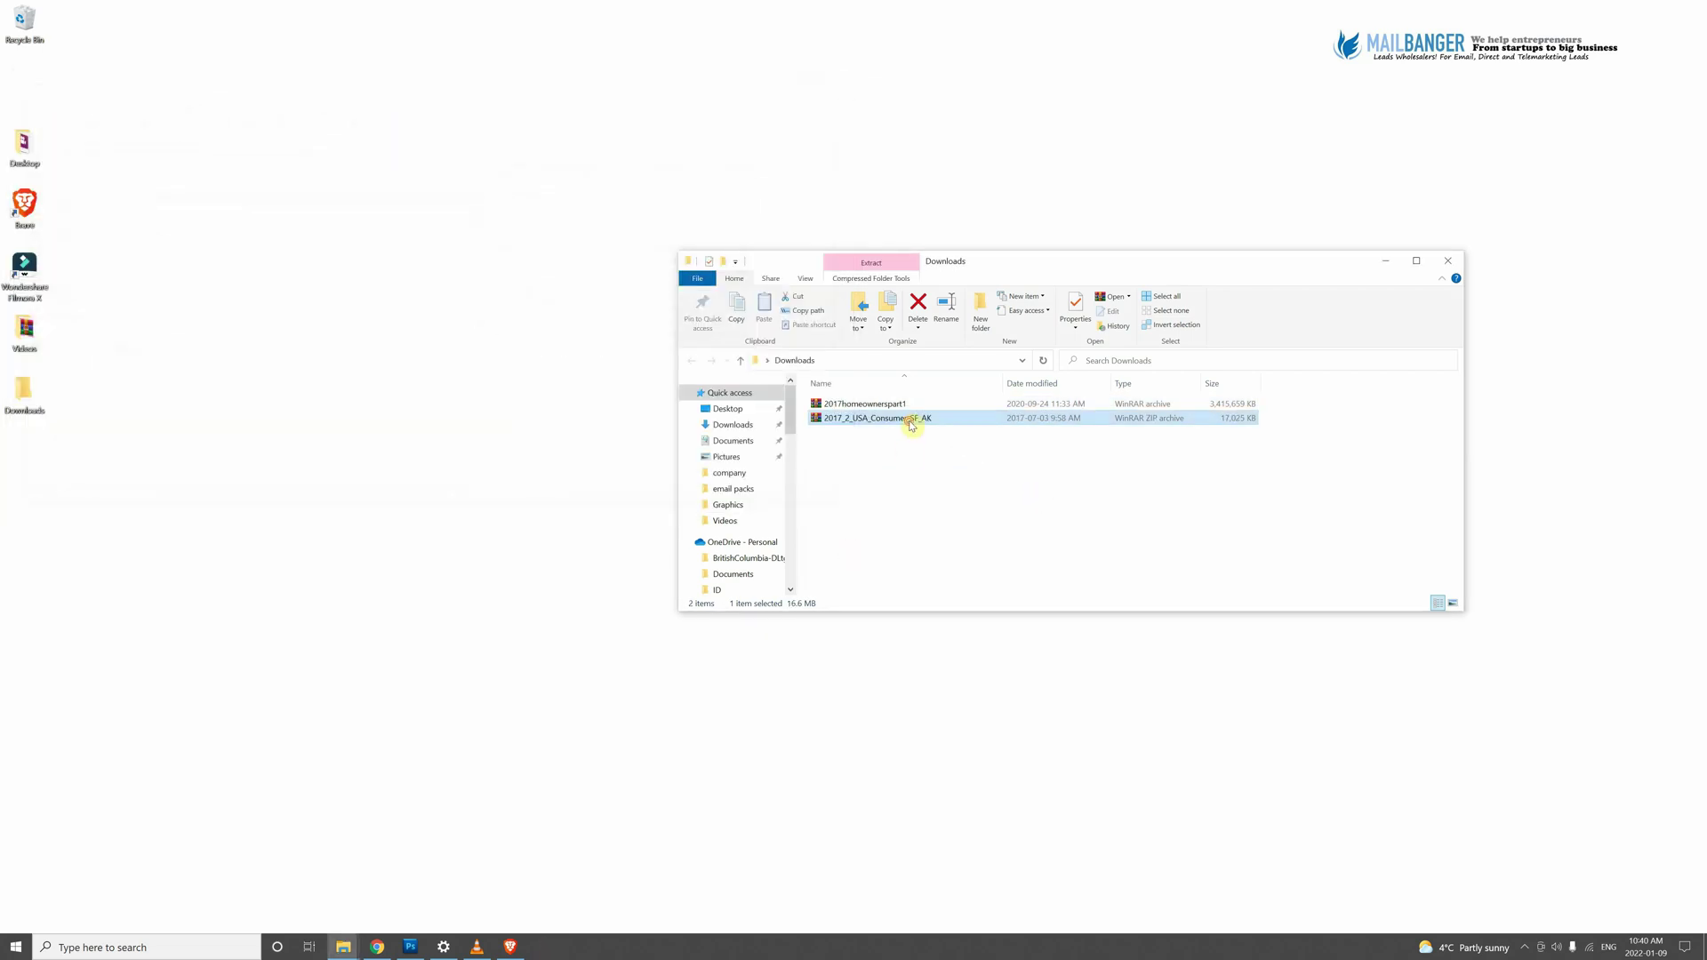
Open the AK zip and extract the CSV 2017_2_USA_Consumer_SF_AK_0 into Downloads, then close WinRAR.
double_click(912, 418)
click(1105, 258)
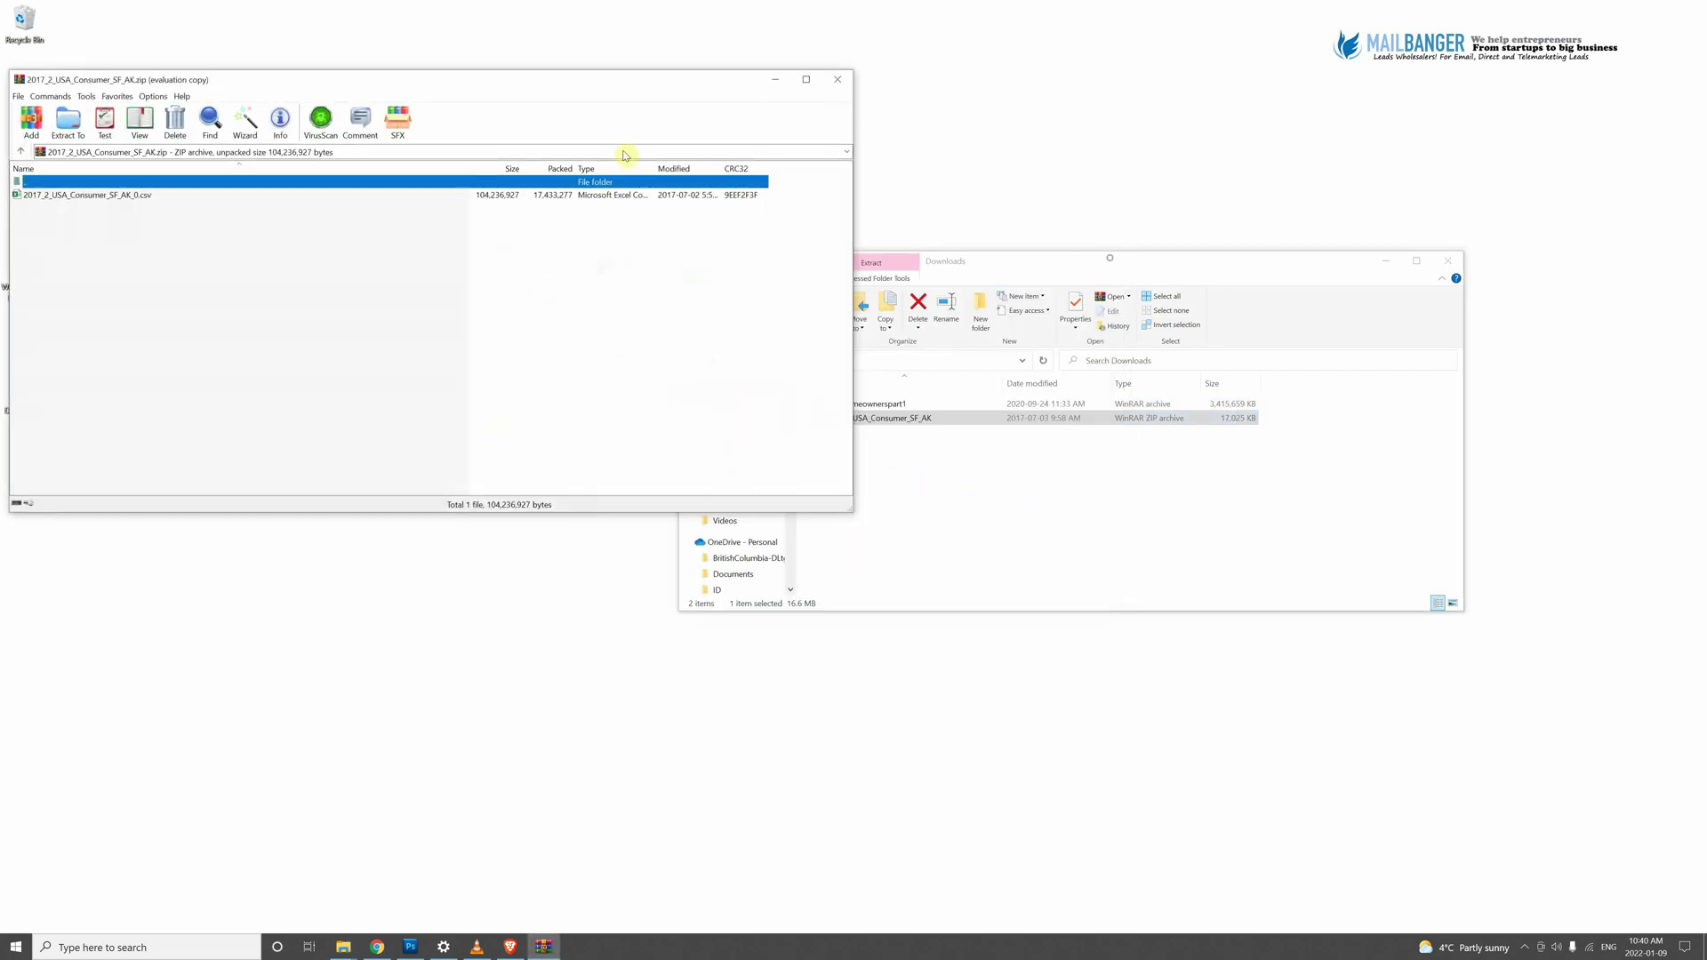
drag(83, 195, 1029, 498)
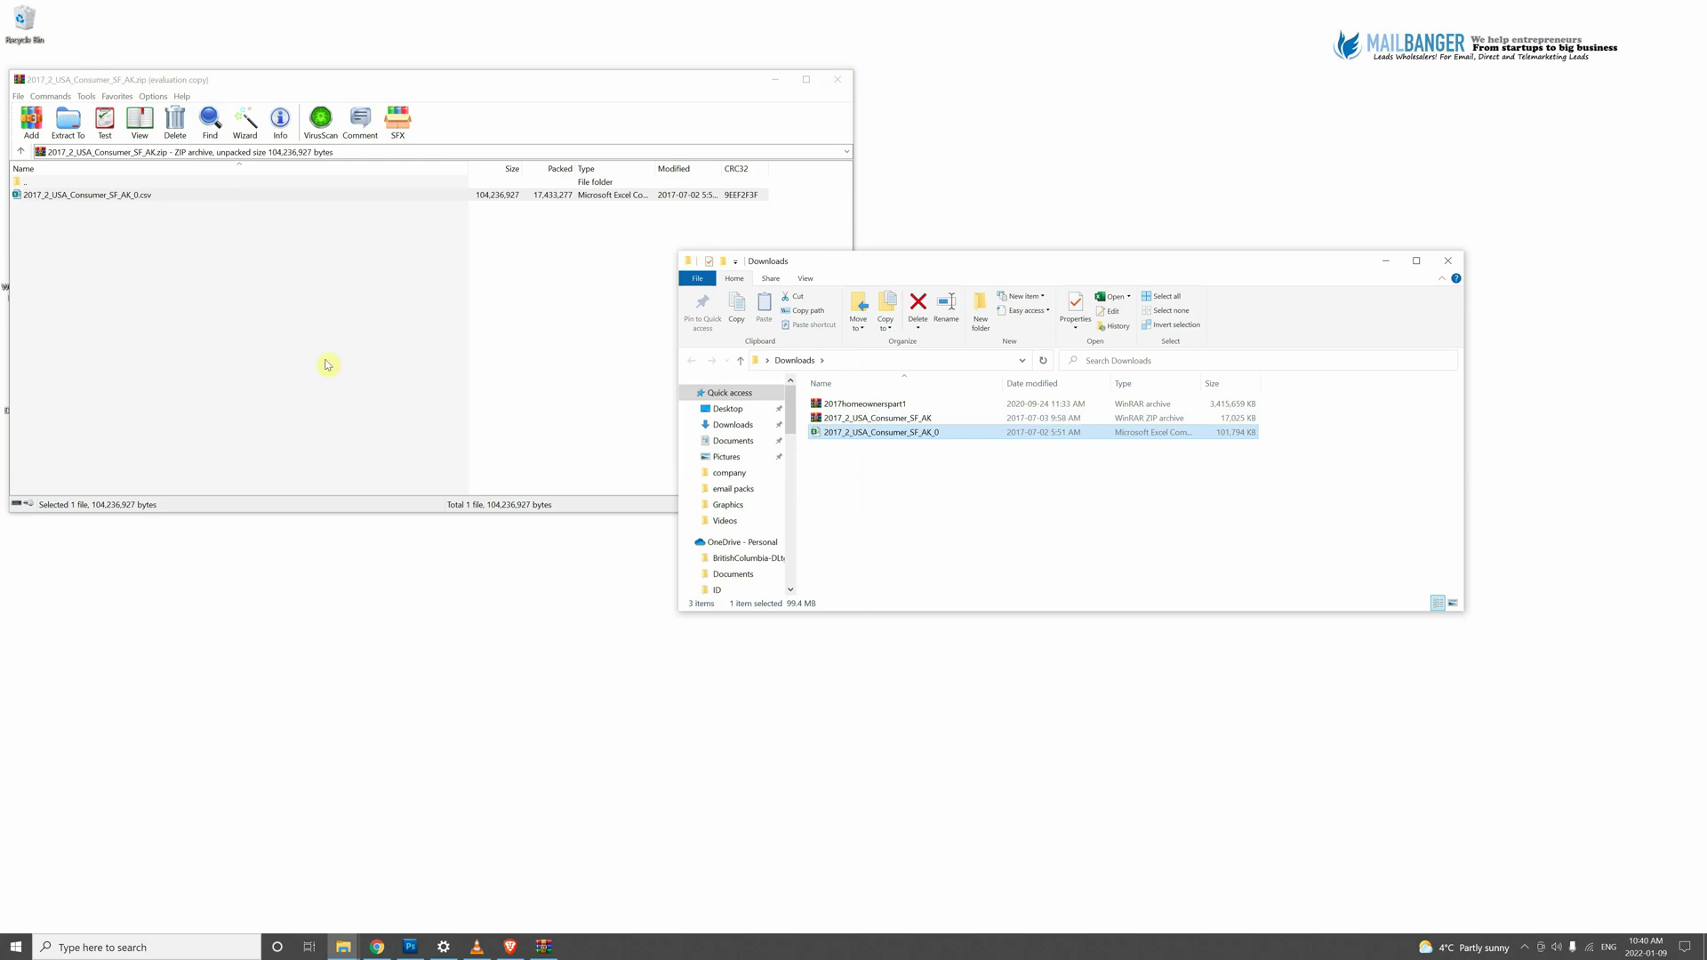
click(837, 79)
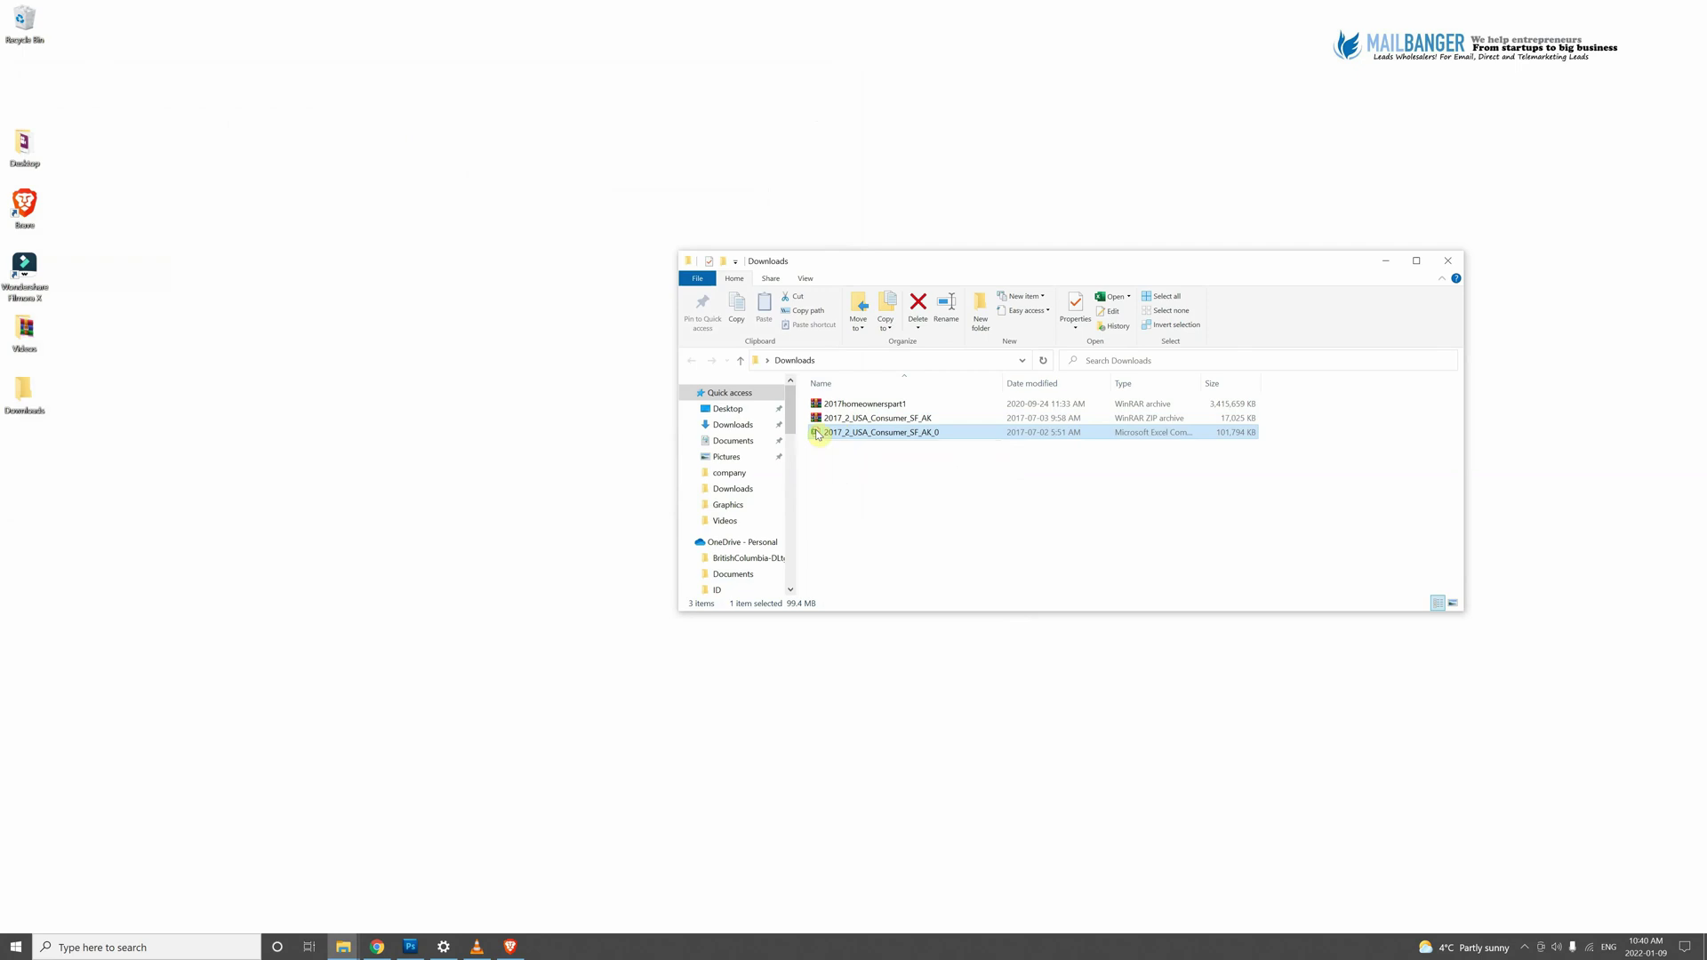
Open 2017_2_USA_Consumer_SF_AK_0 in a maximized Excel window and widen columns B and N.
double_click(818, 434)
drag(1377, 261, 1186, 530)
key(super+Down)
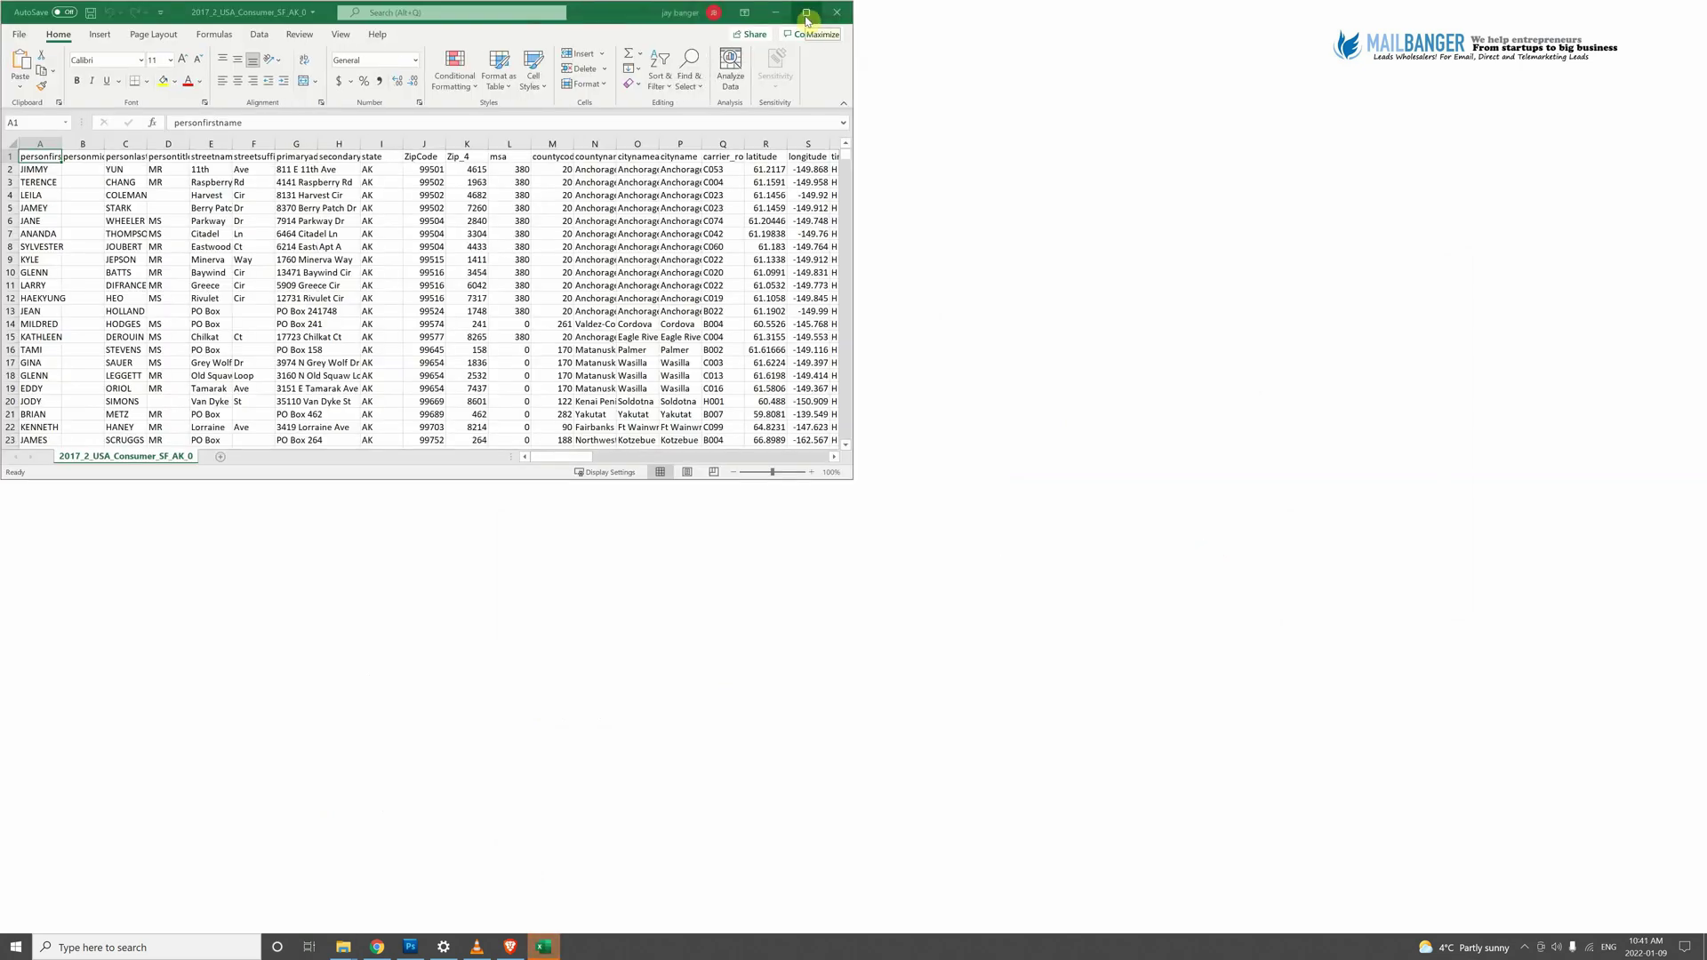
click(805, 12)
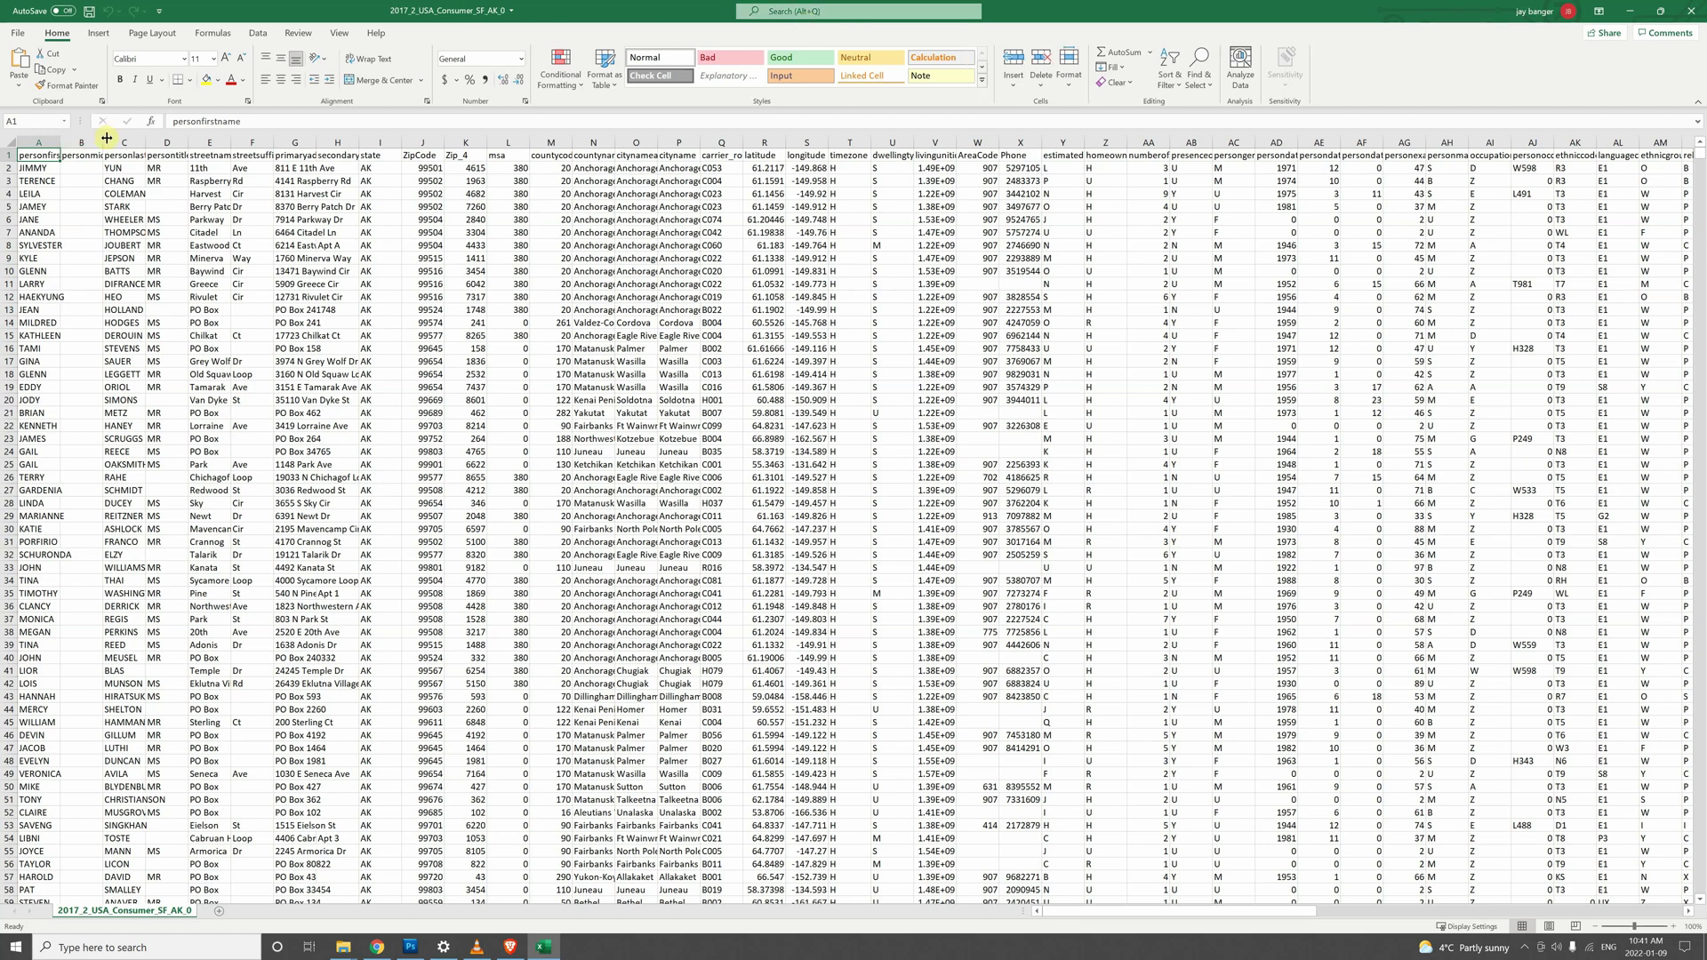
drag(105, 140, 281, 142)
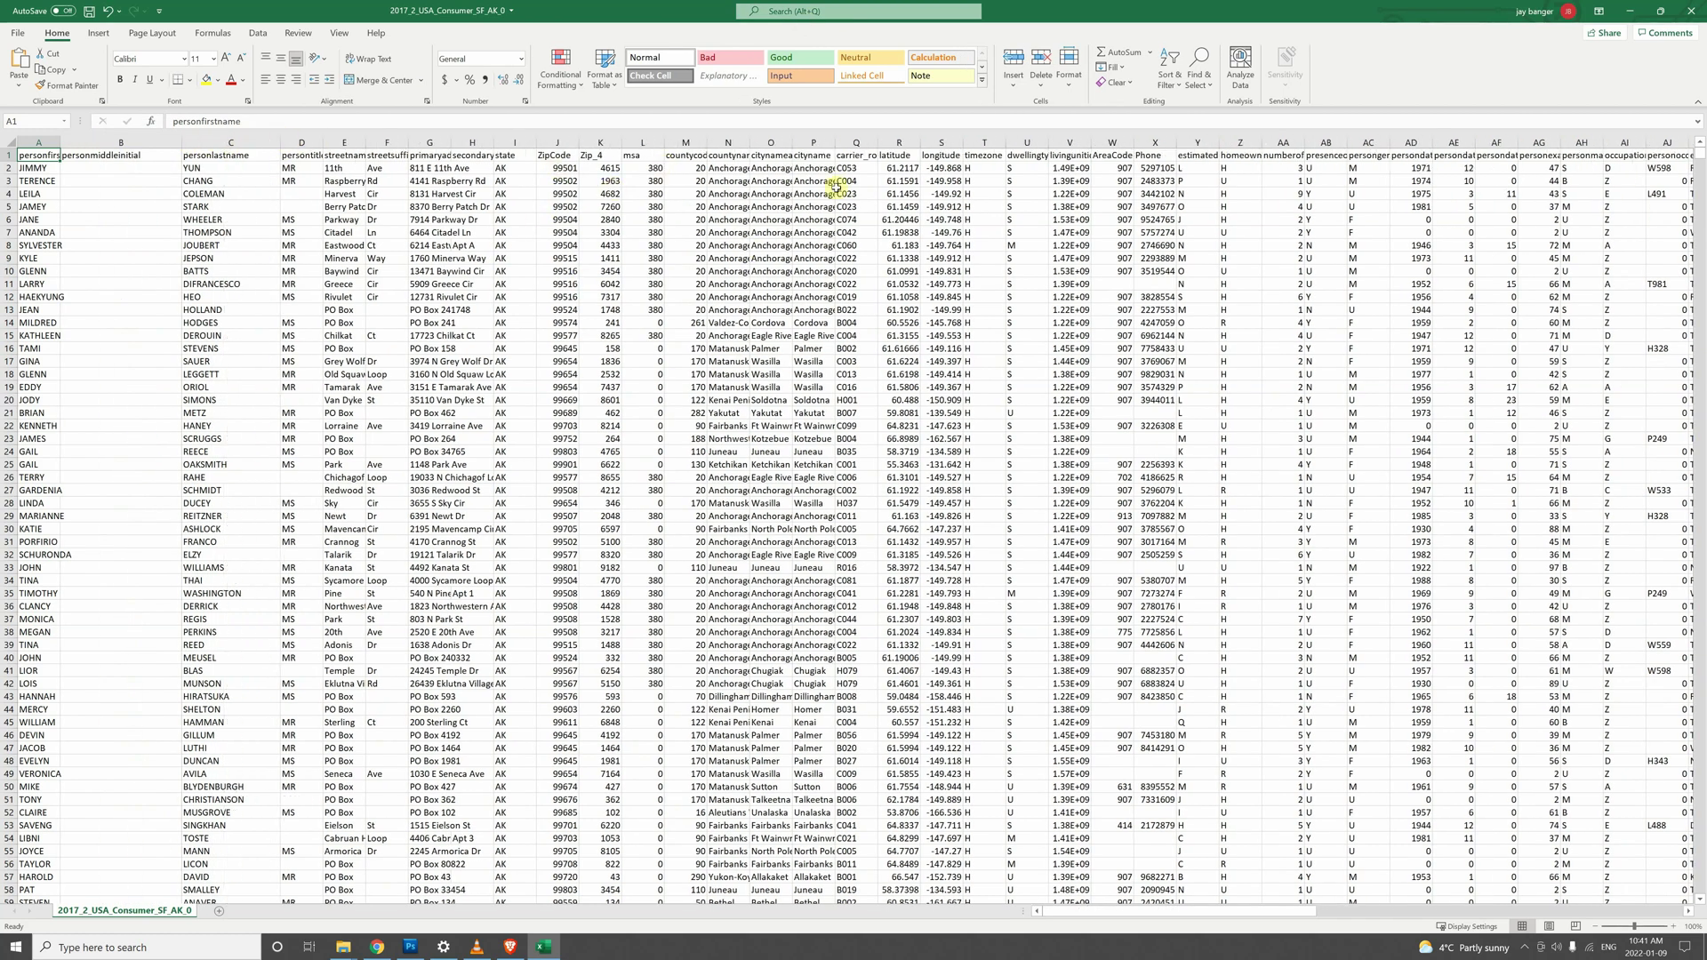
drag(749, 143, 1144, 142)
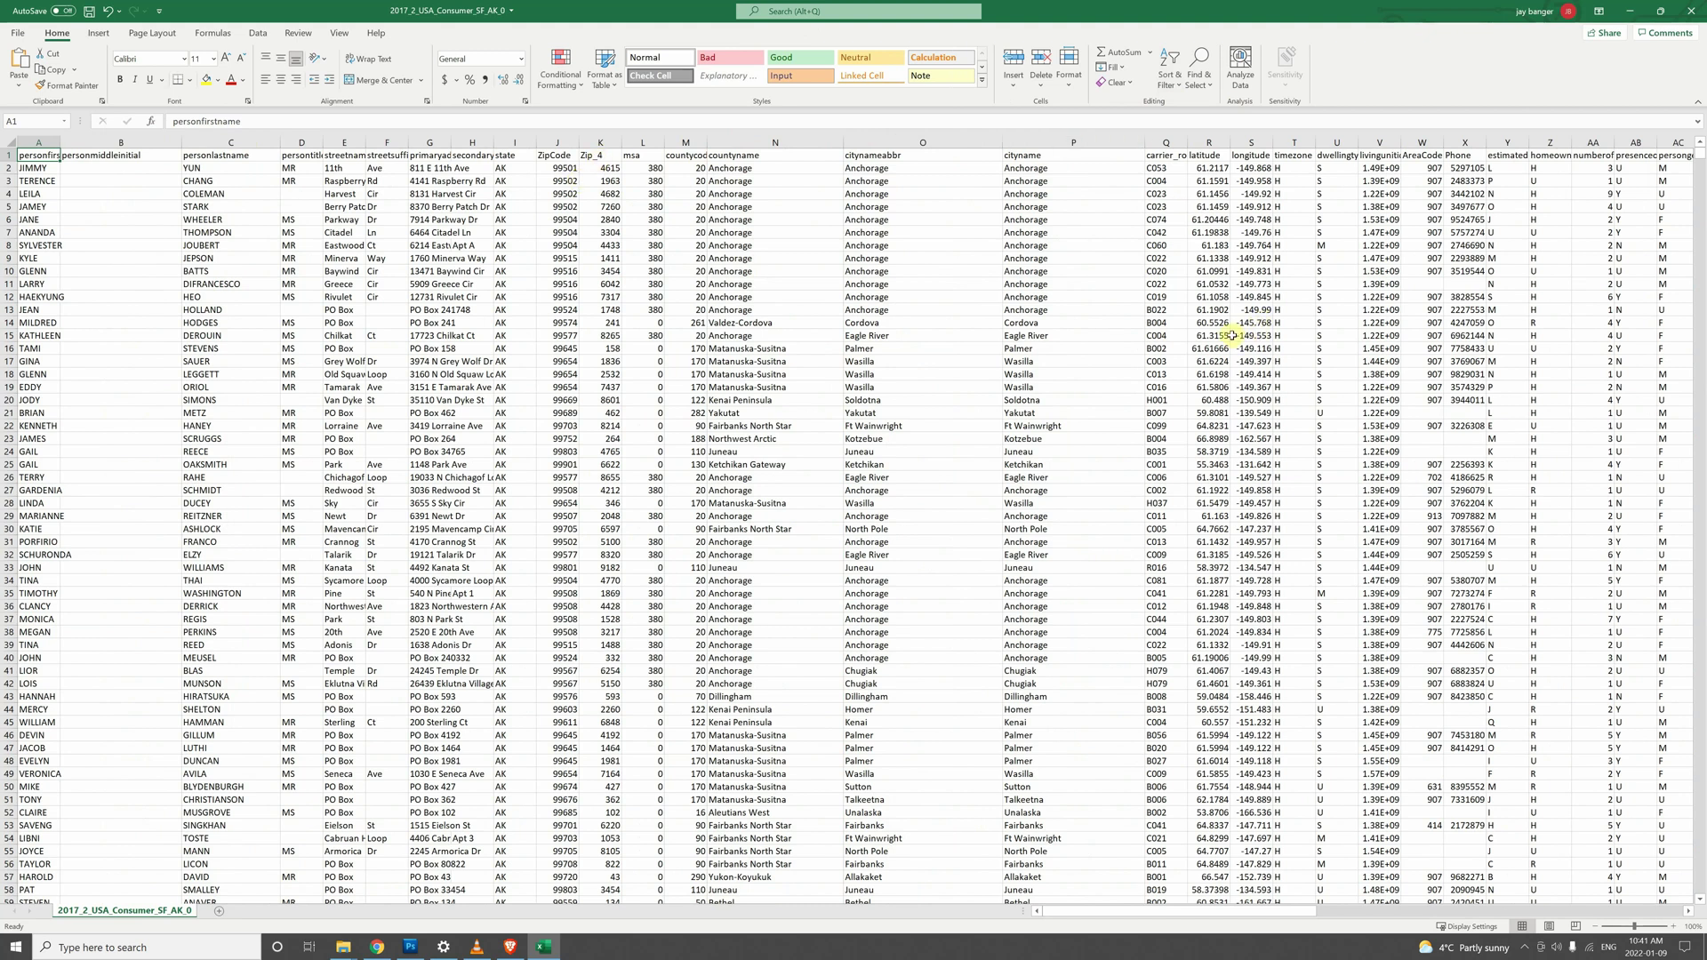
scroll(1096, 566, down, 6)
scroll(1096, 565, down, 5)
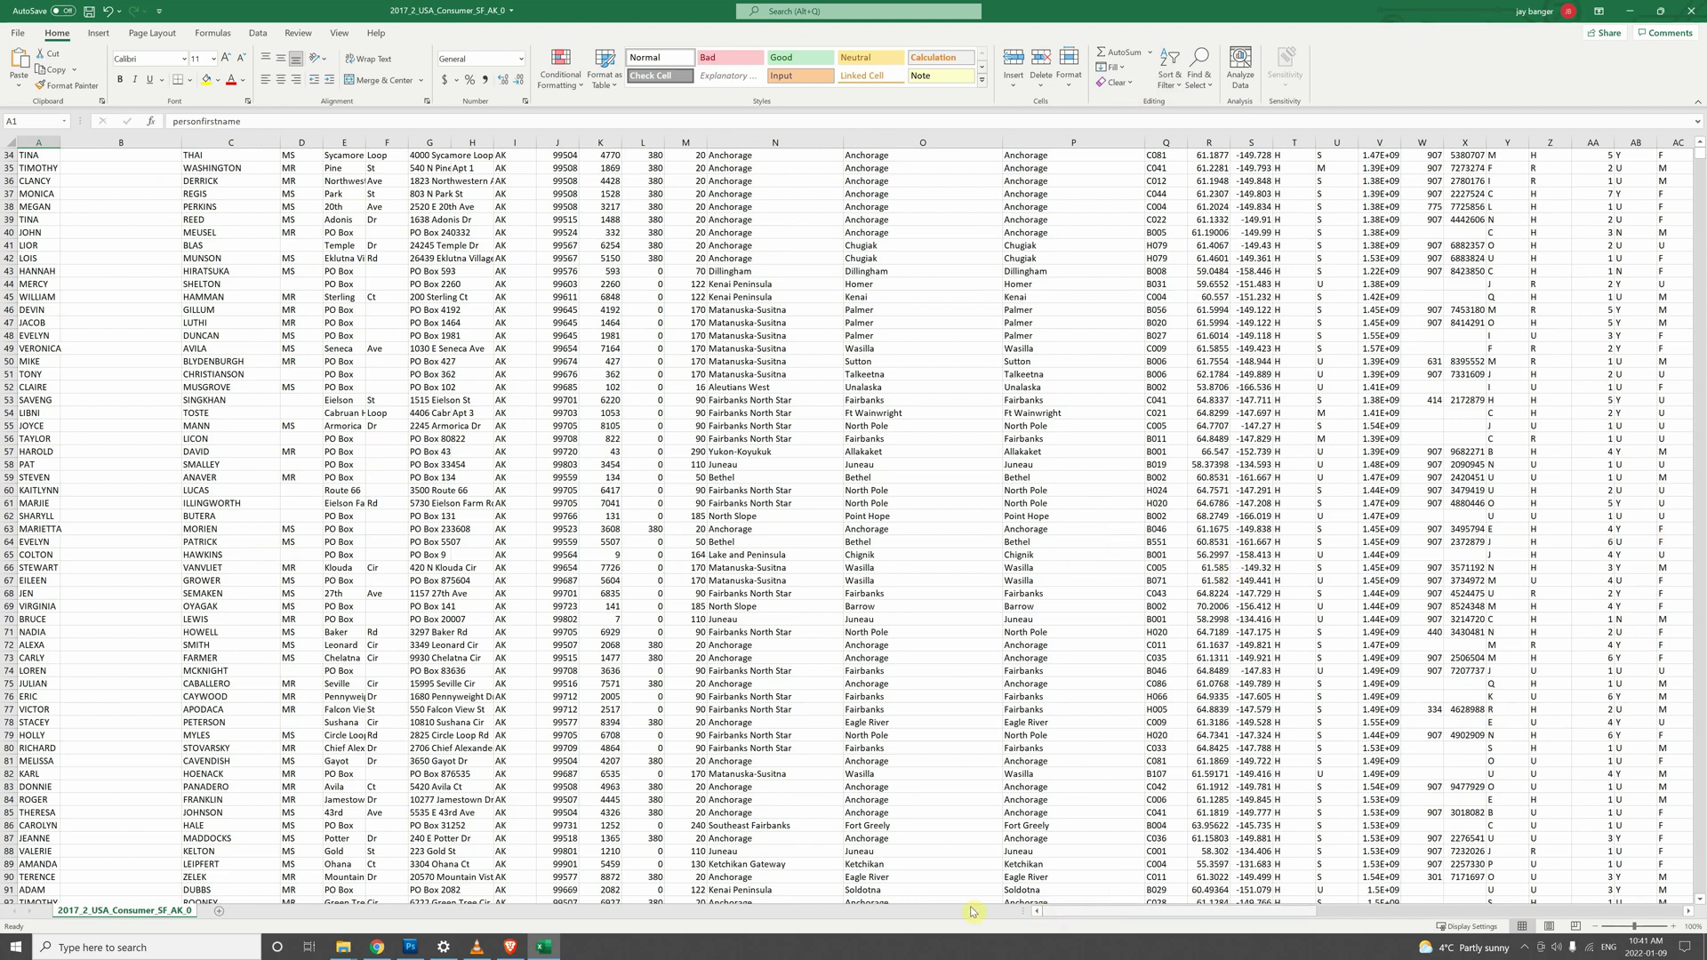
drag(1141, 916, 1377, 914)
drag(1230, 914, 1328, 914)
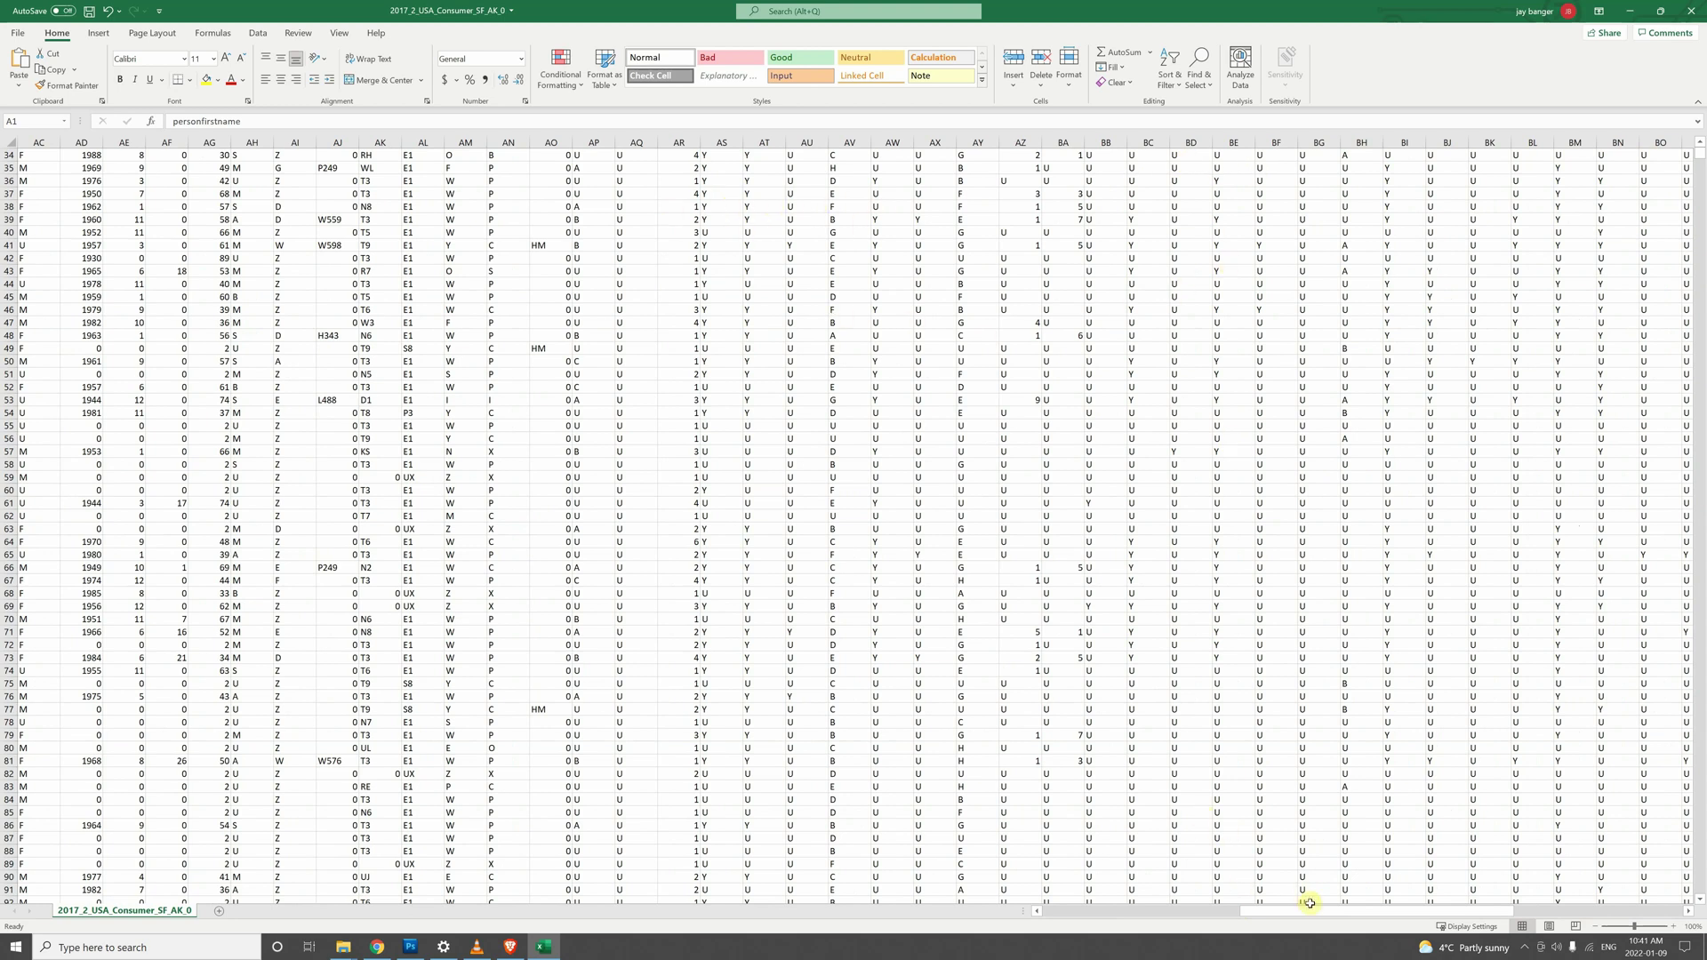
drag(1313, 914, 914, 916)
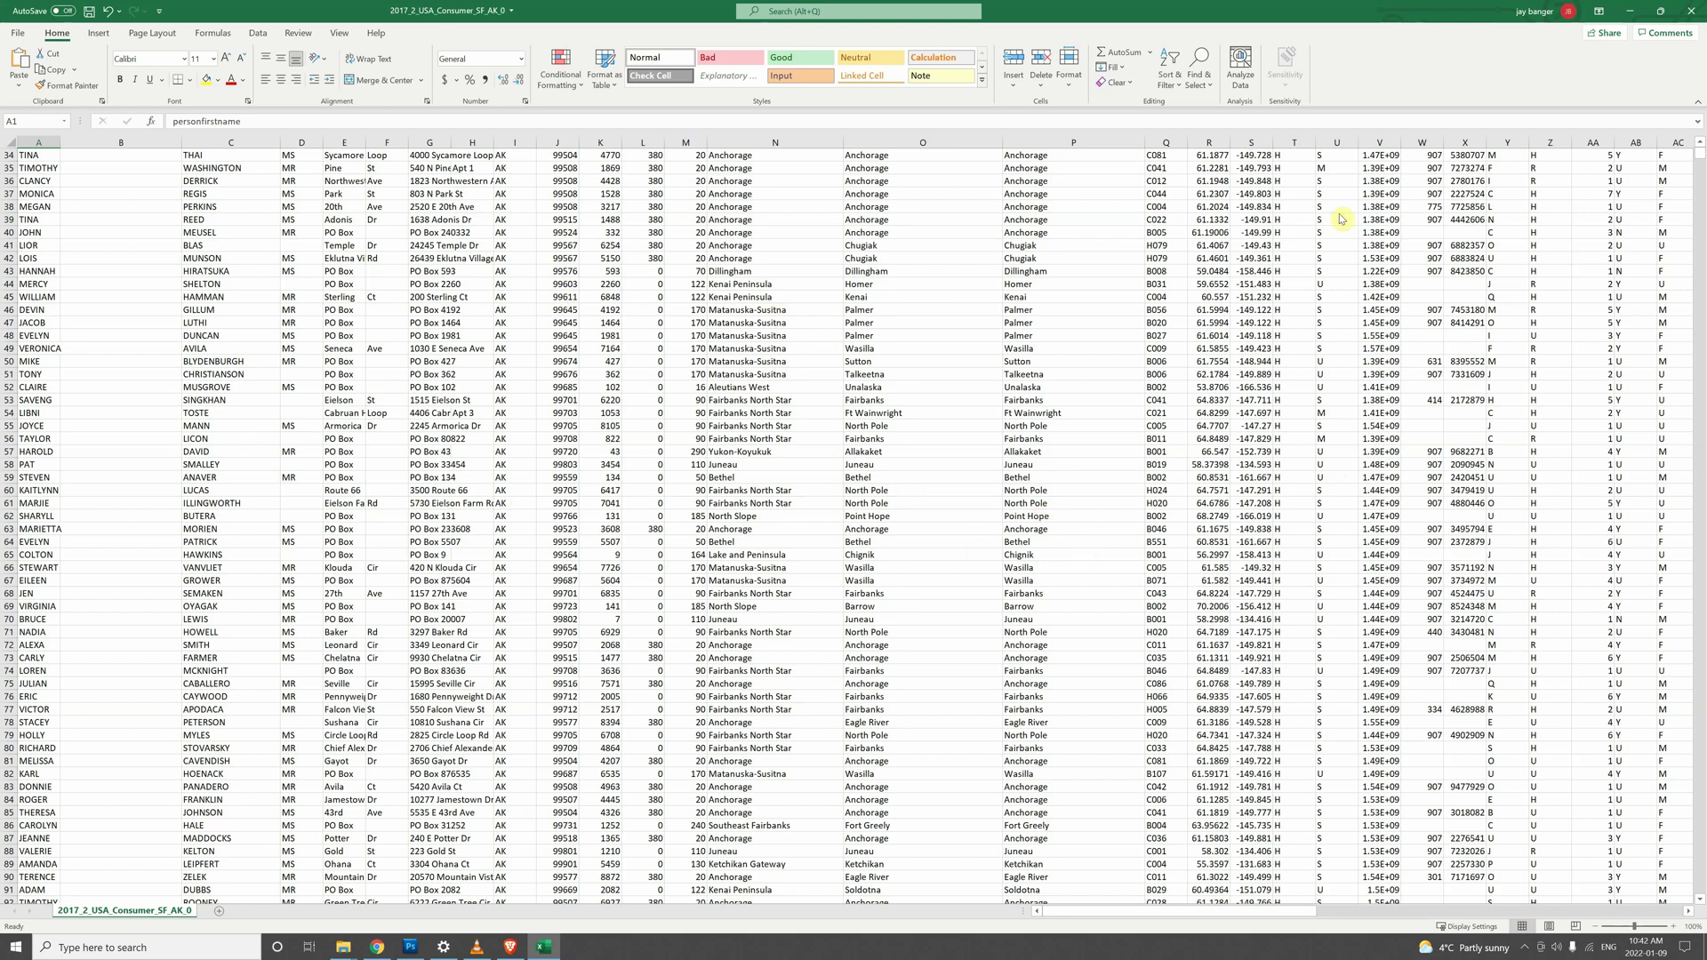
Open and dismiss Sort & Filter, select columns N, O and P, then close the AK workbook.
click(1172, 77)
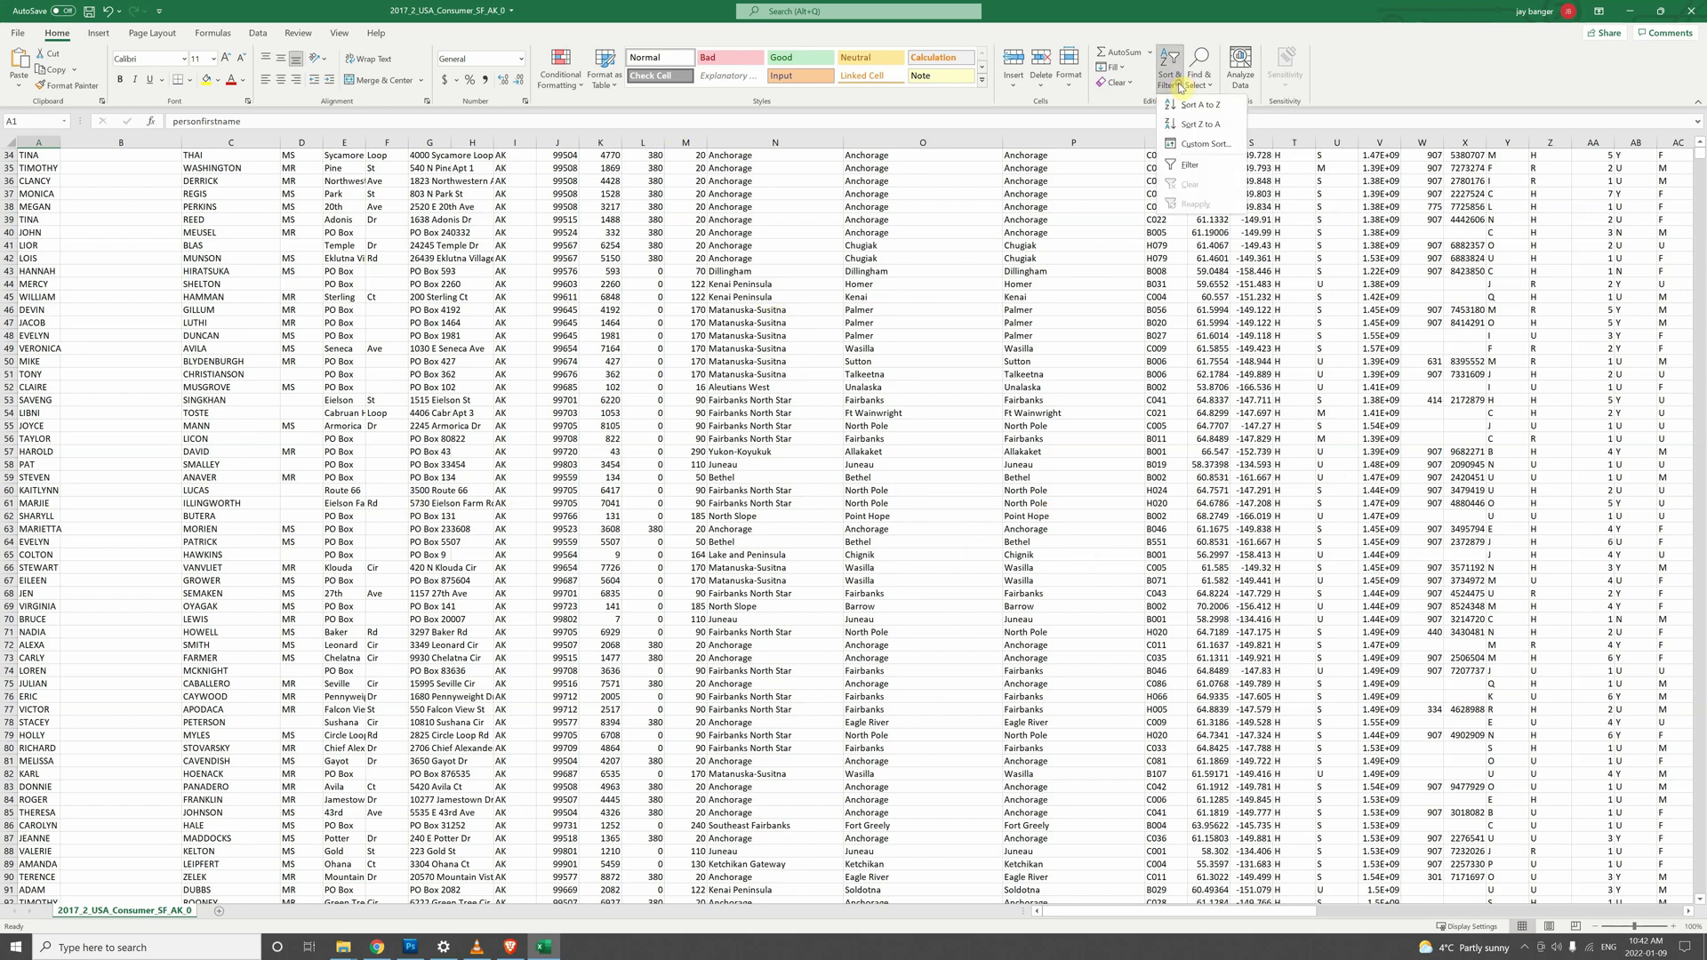
click(755, 191)
click(775, 143)
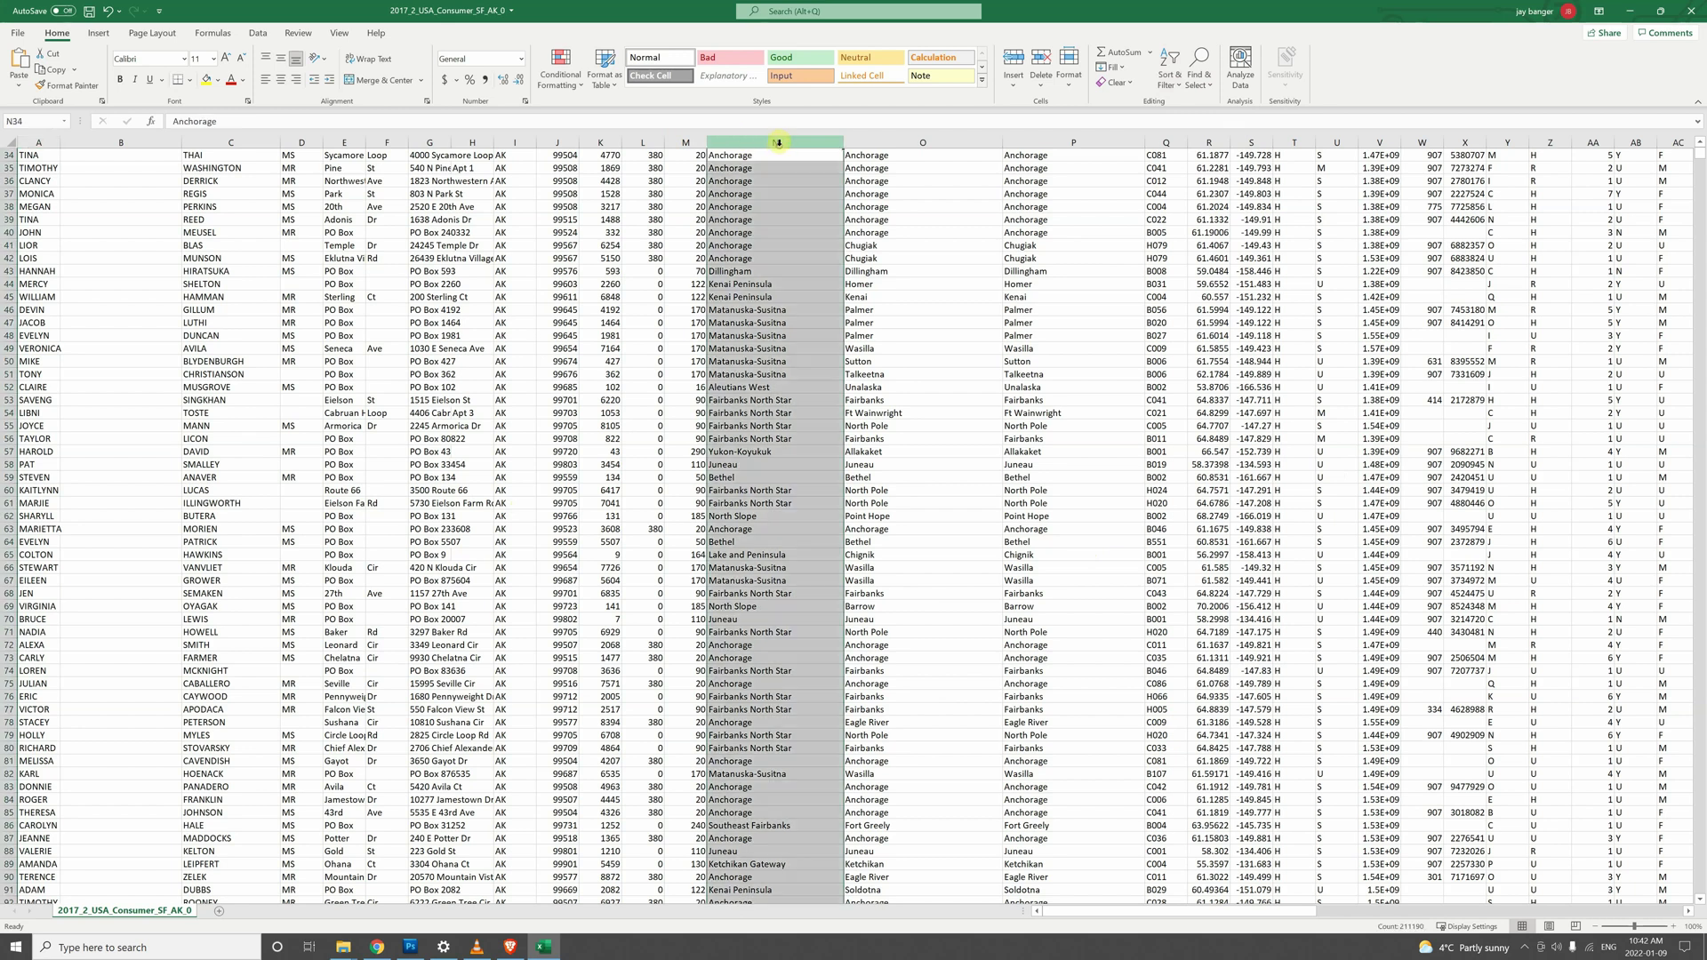
click(920, 142)
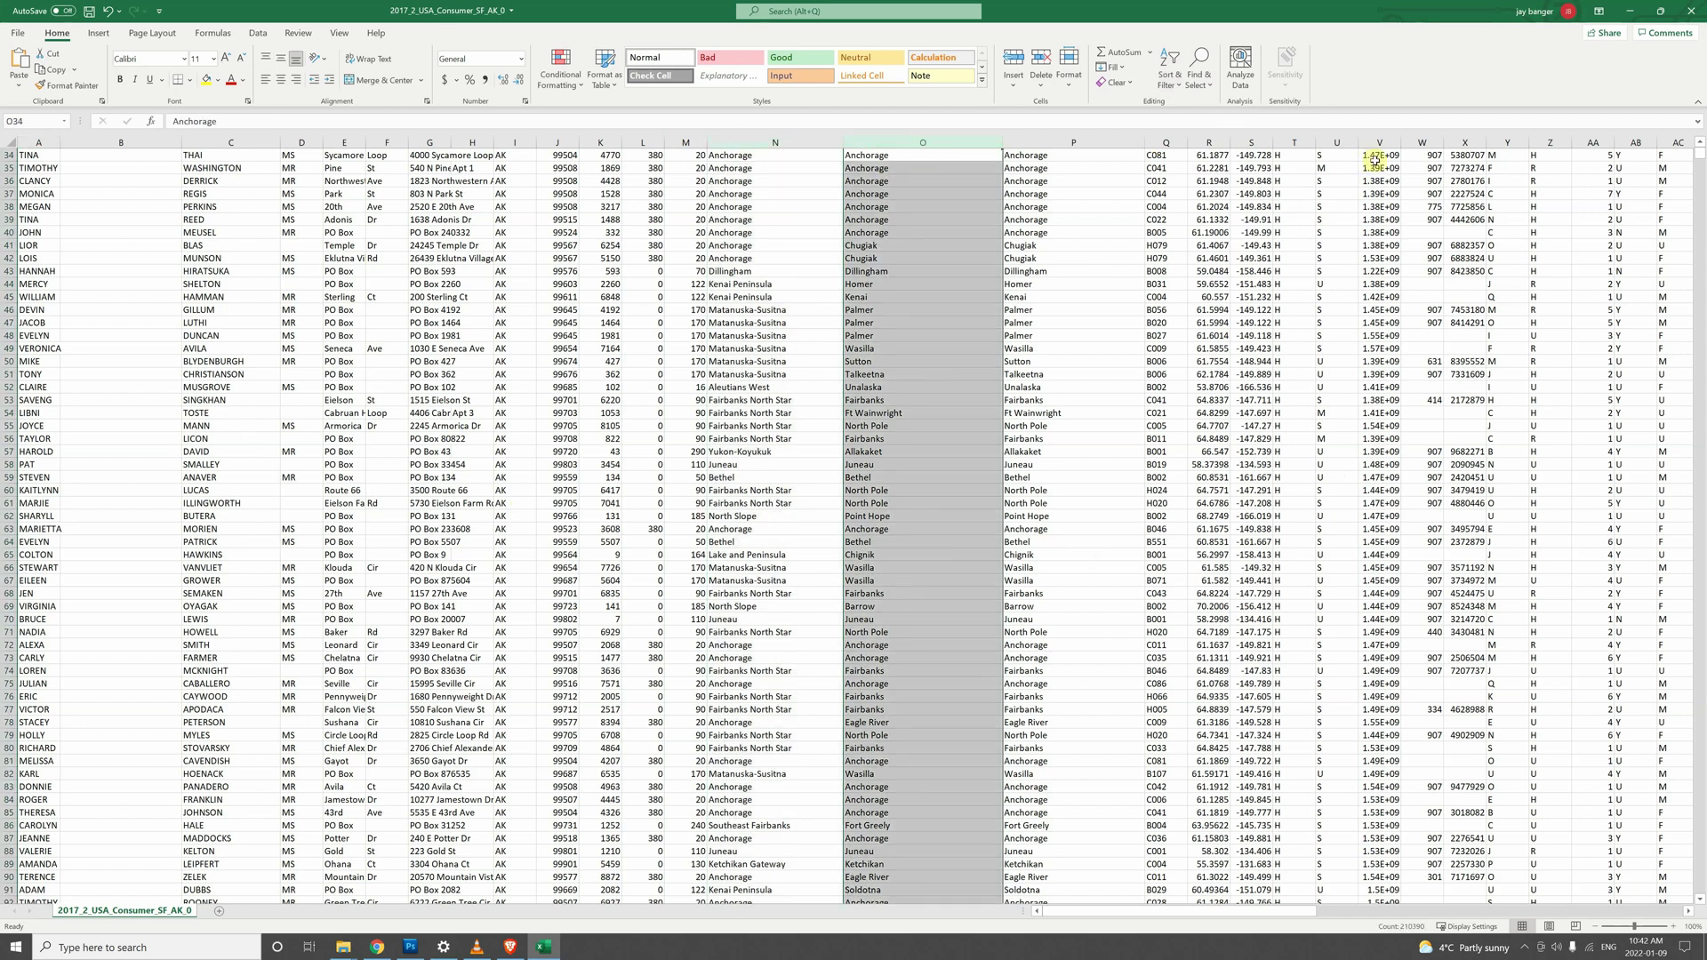
click(1112, 143)
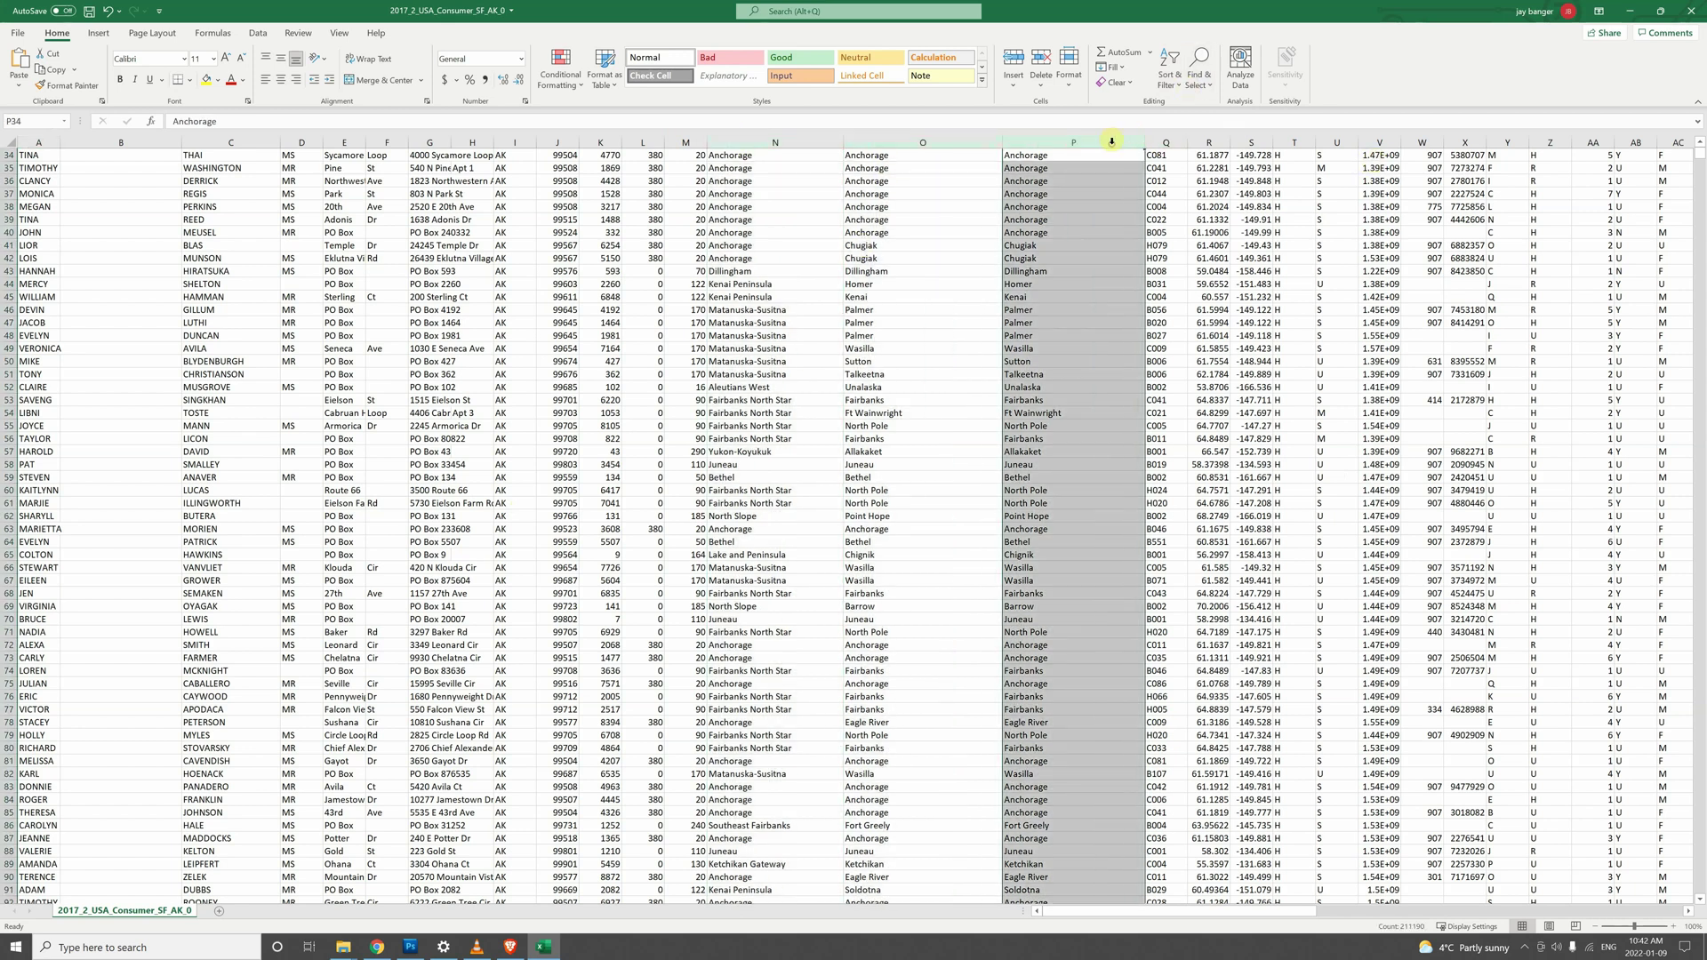
click(1692, 11)
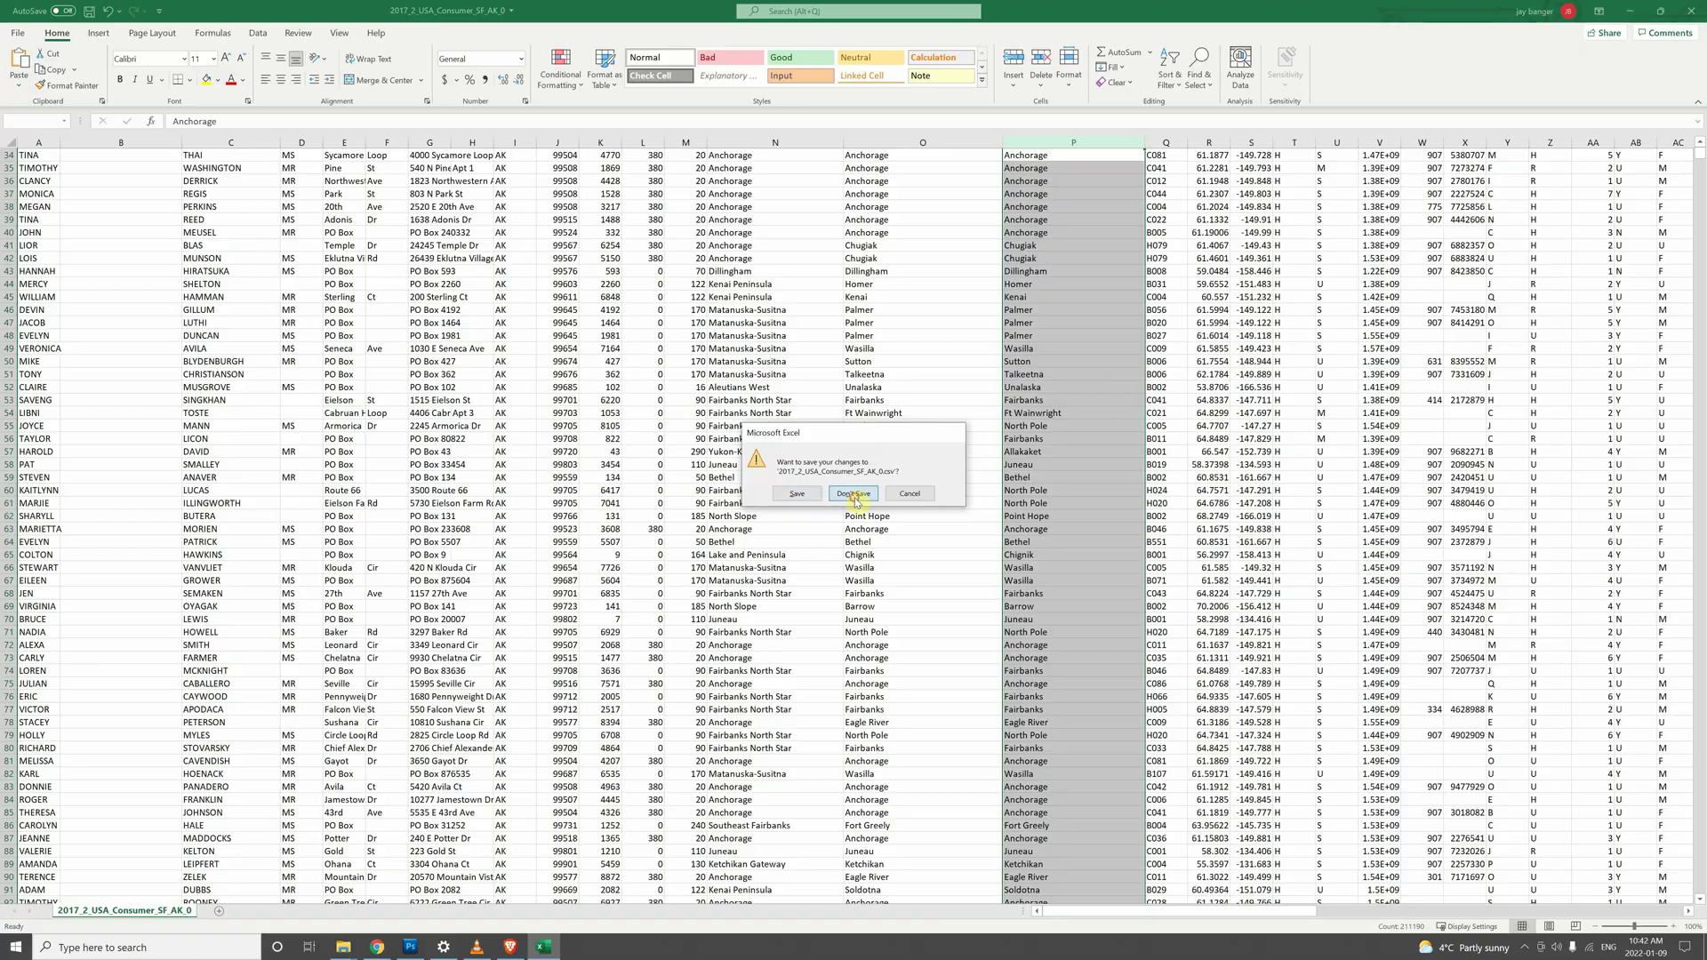